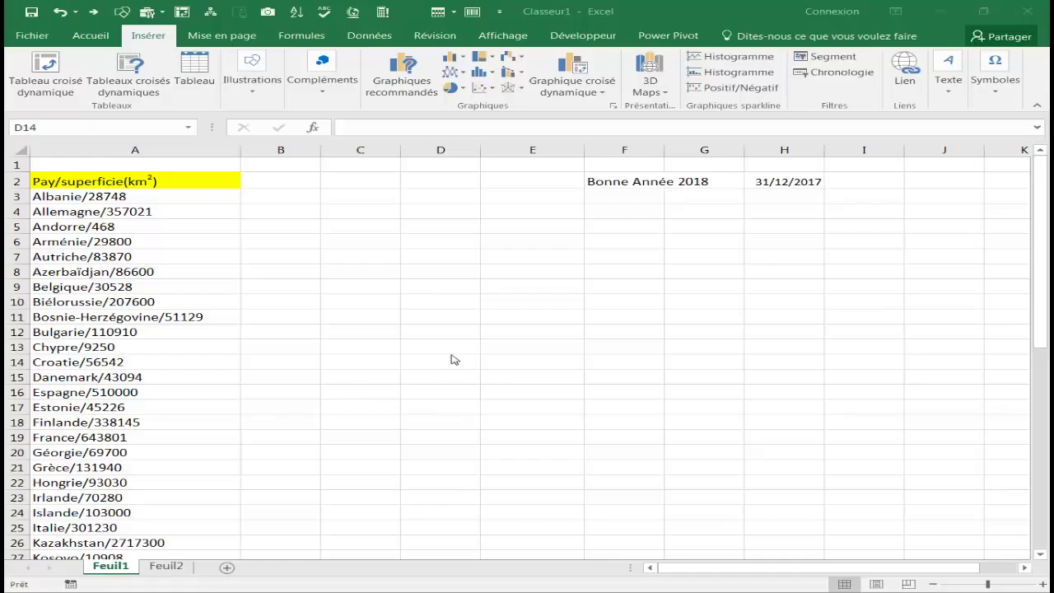
Inspect the combined Pay/superficie(km2) entries and briefly test a '/' entry in an empty cell.
click(453, 359)
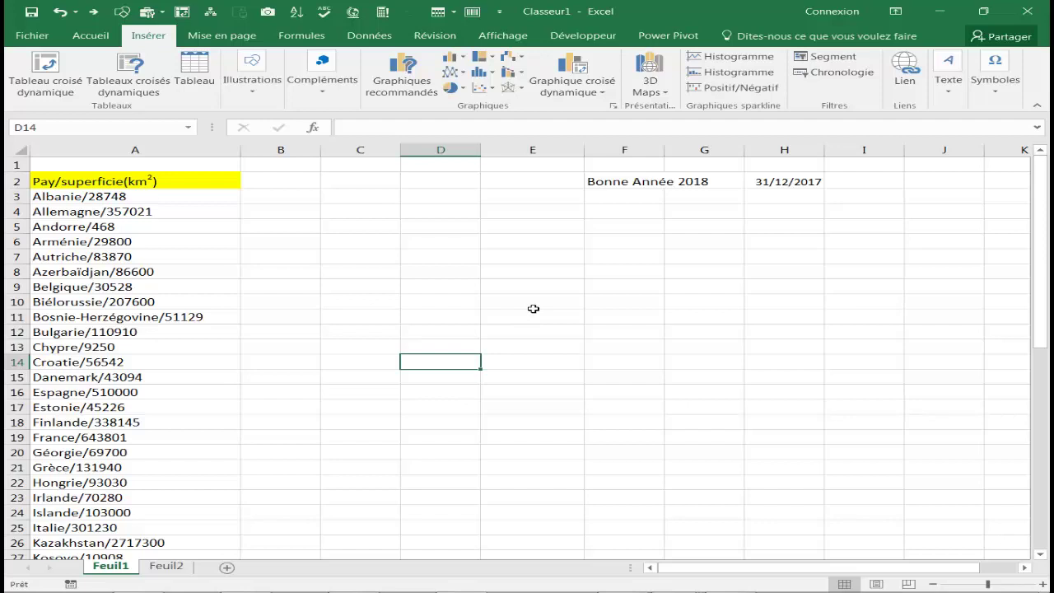
click(493, 314)
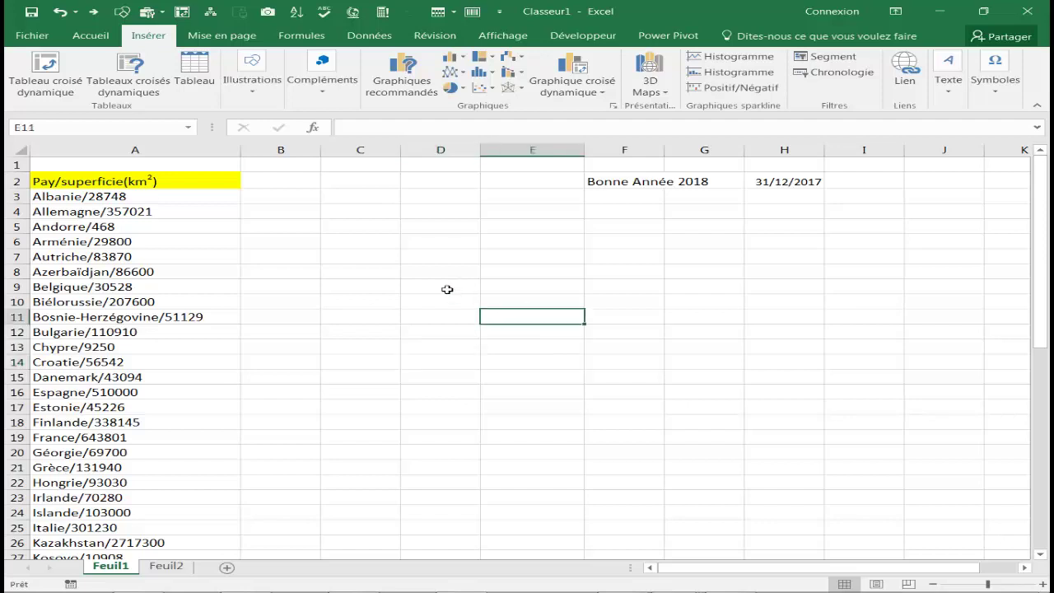
click(157, 184)
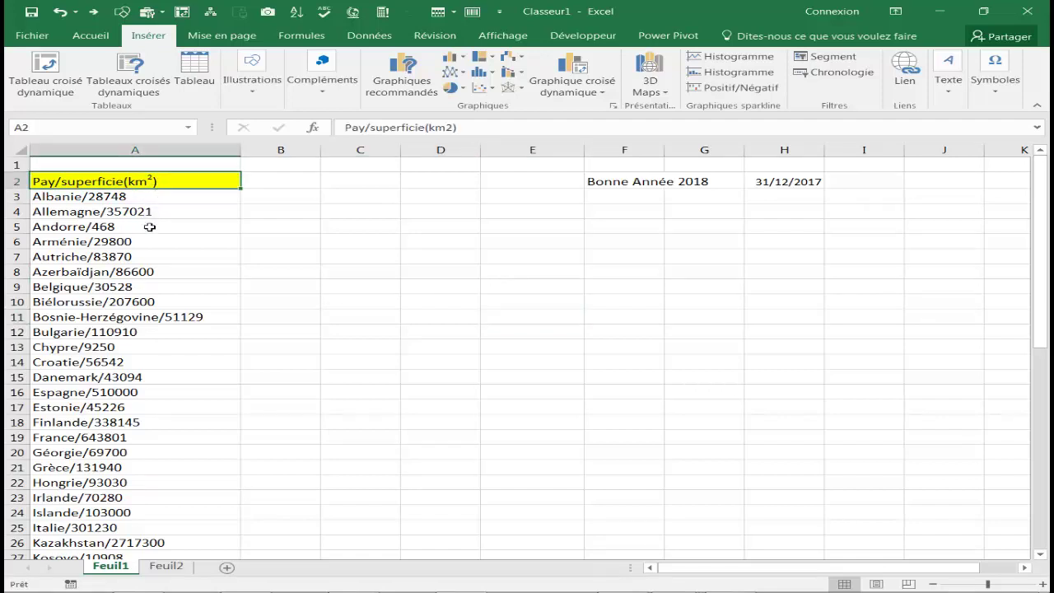
click(432, 277)
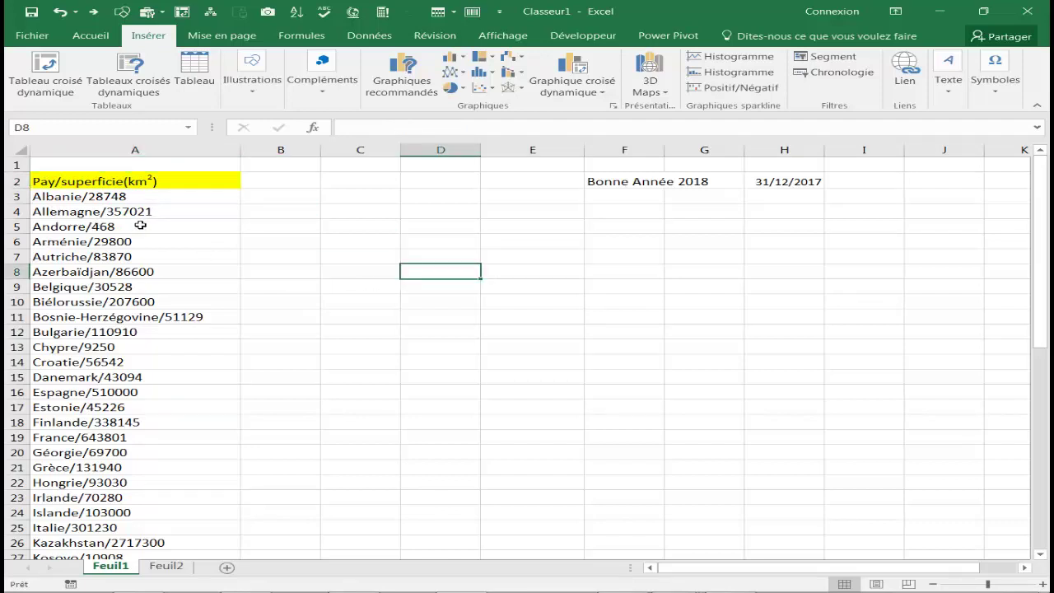
click(178, 212)
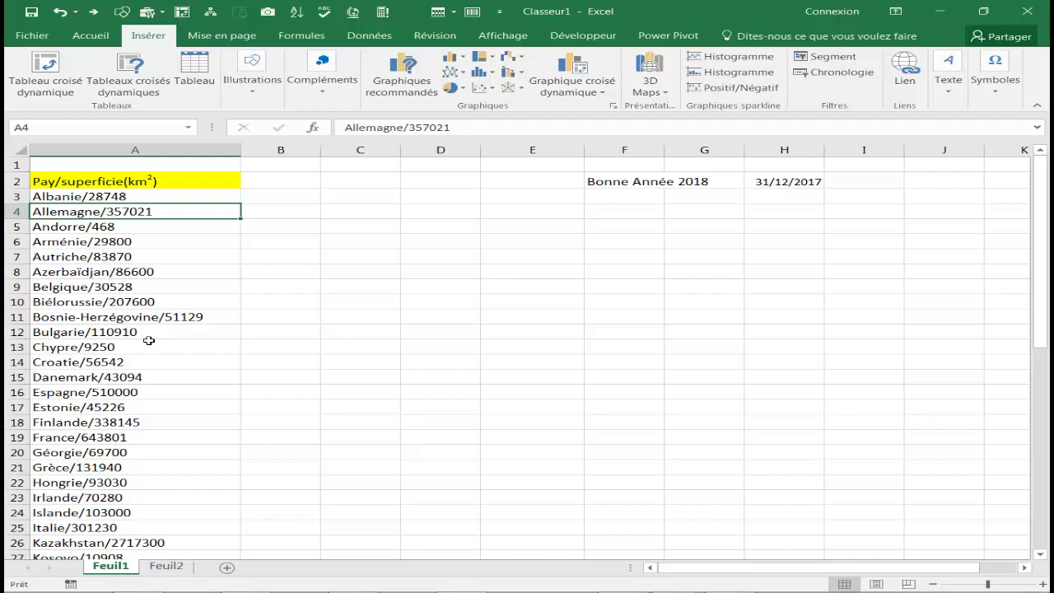
click(441, 343)
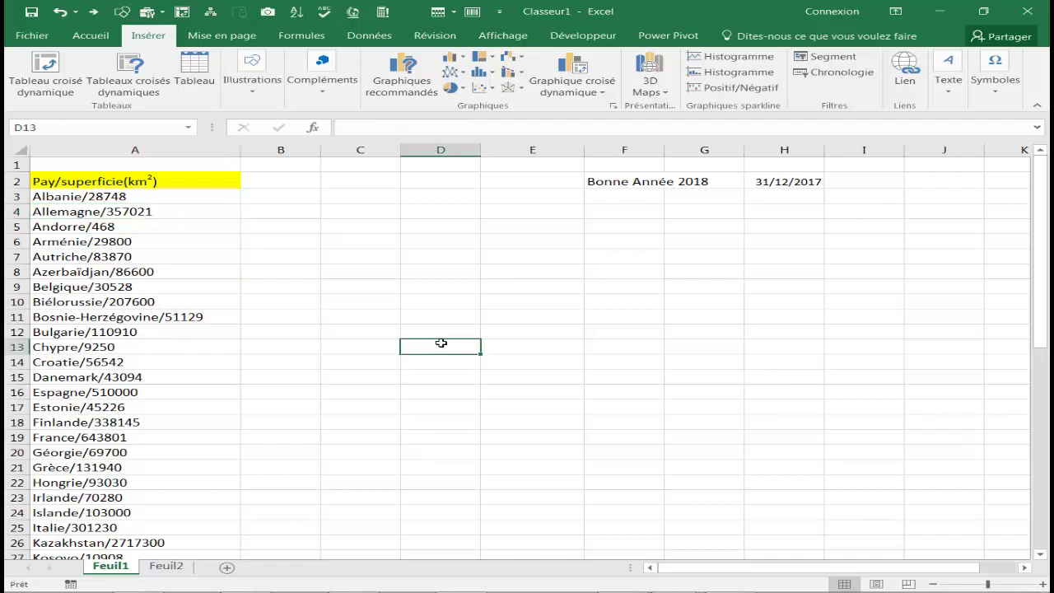
click(470, 362)
text(/)
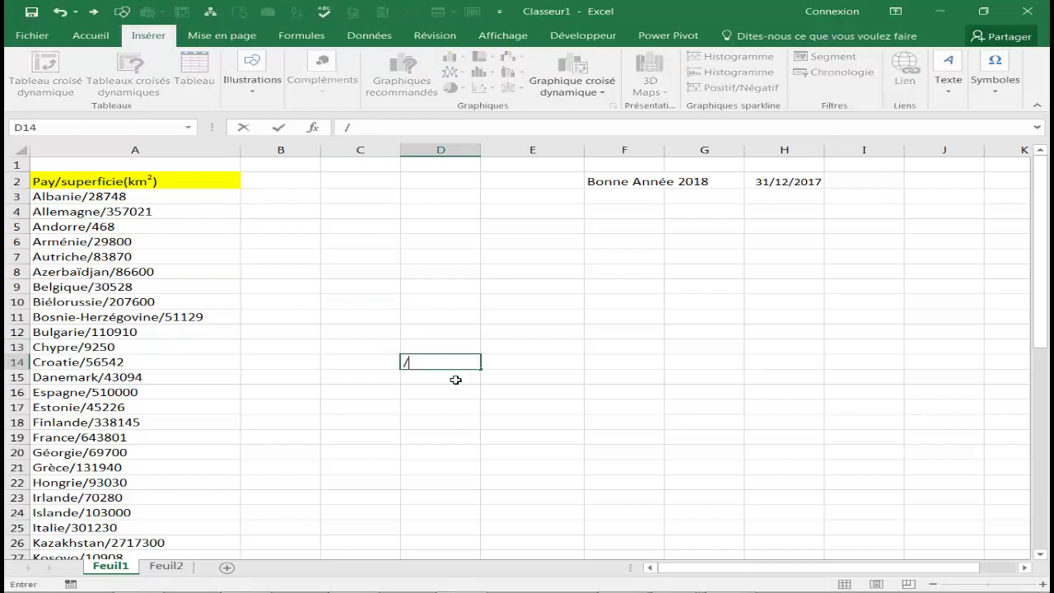
key(Return)
click(434, 362)
key(Delete)
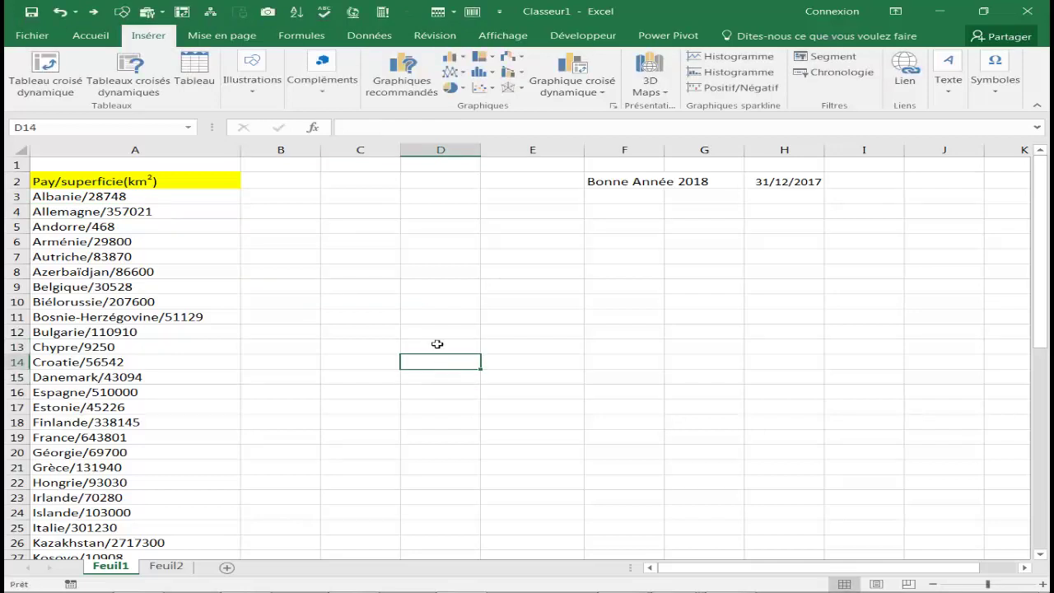
click(444, 340)
Copy column A's country/area list into column B.
click(180, 151)
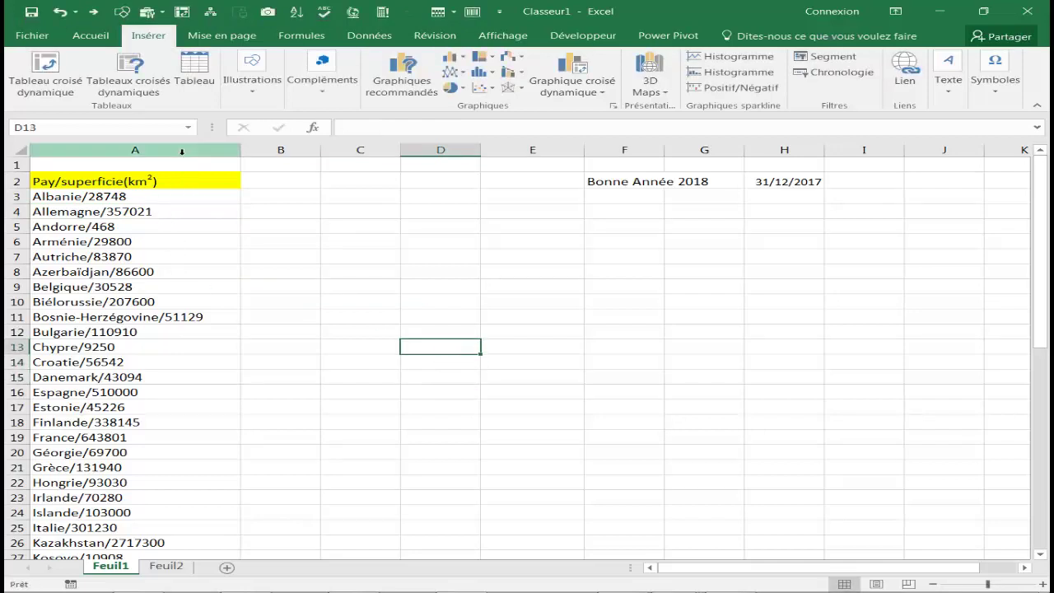
key(ctrl+c)
click(313, 164)
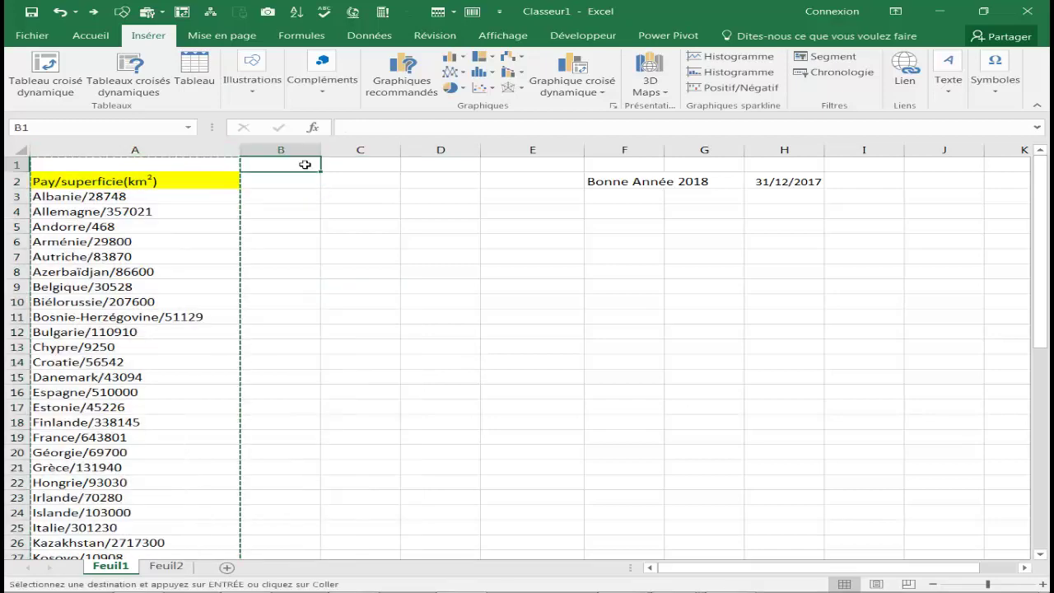
key(ctrl+v)
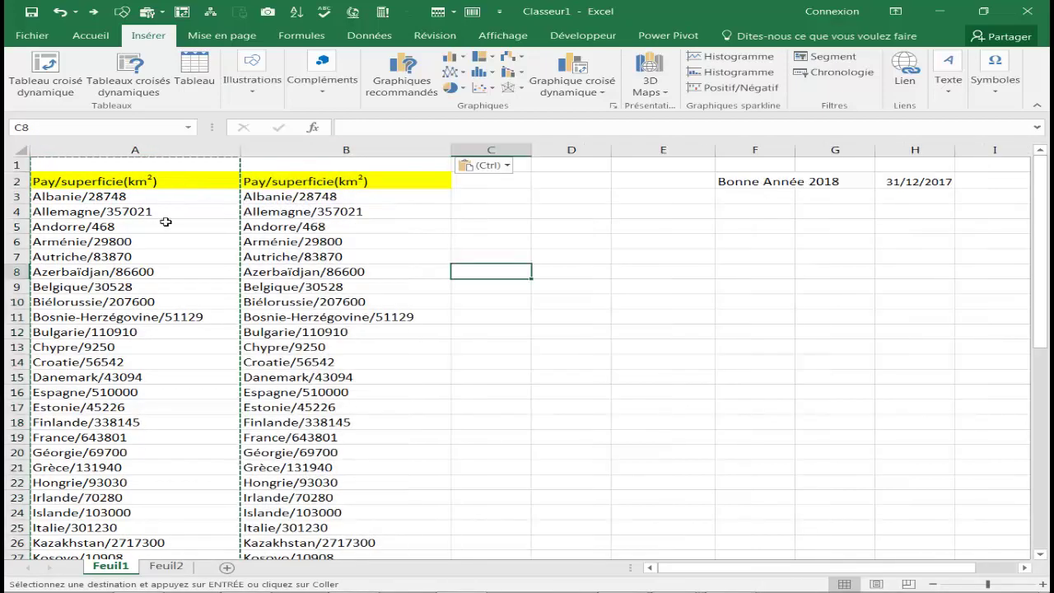
click(164, 224)
key(Escape)
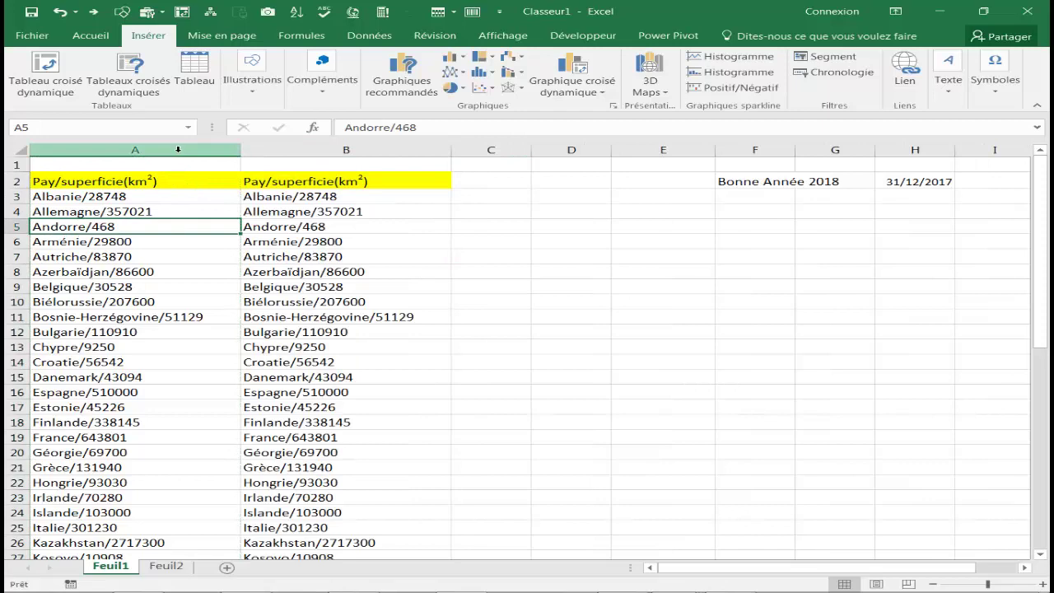
Replace '/*' with nothing in column A, leaving only country names.
click(177, 150)
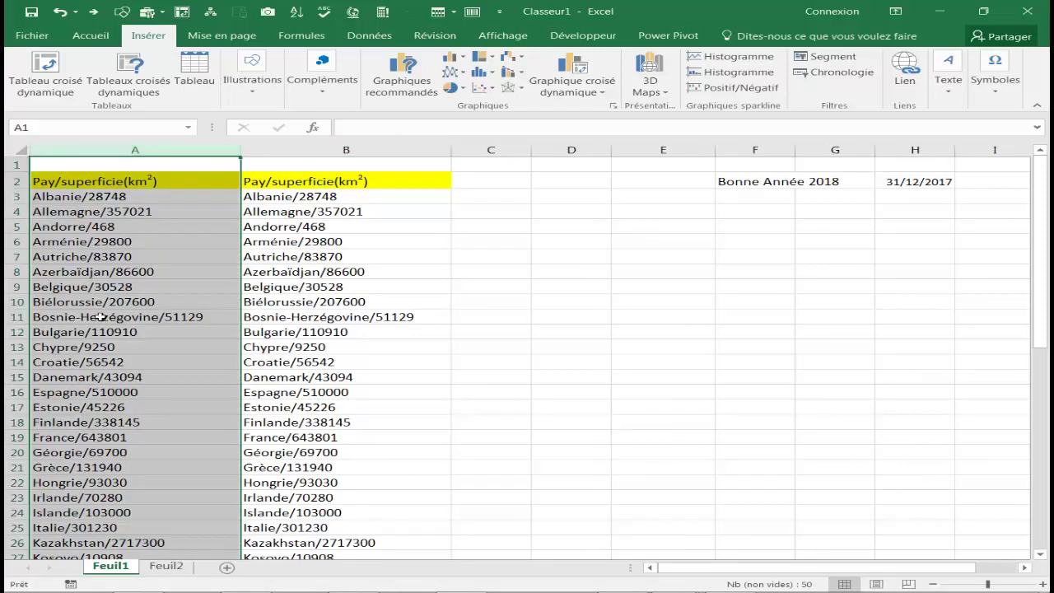
key(ctrl+h)
text(/*)
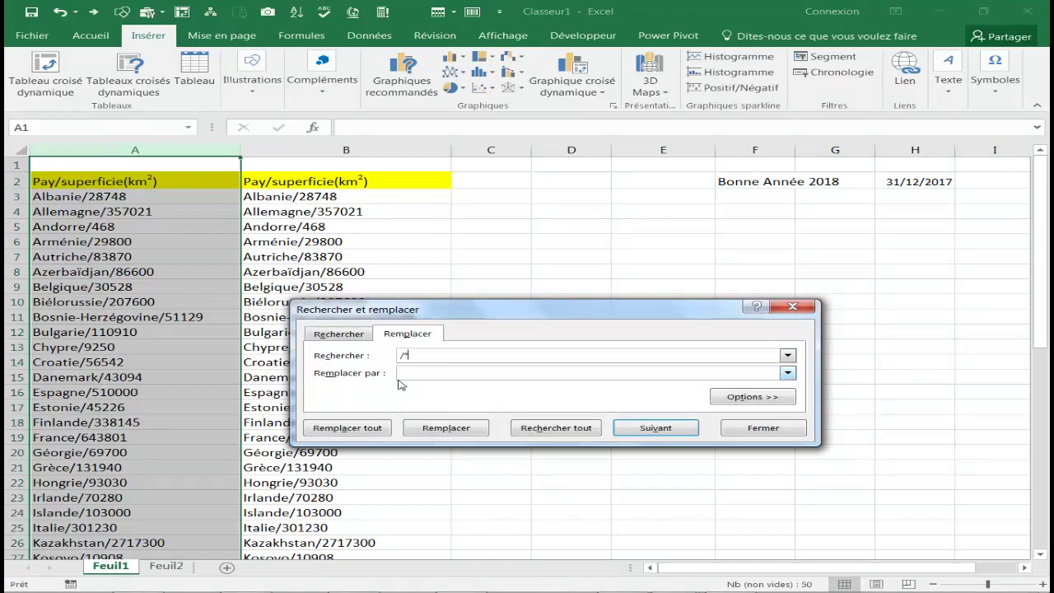
click(351, 428)
click(533, 343)
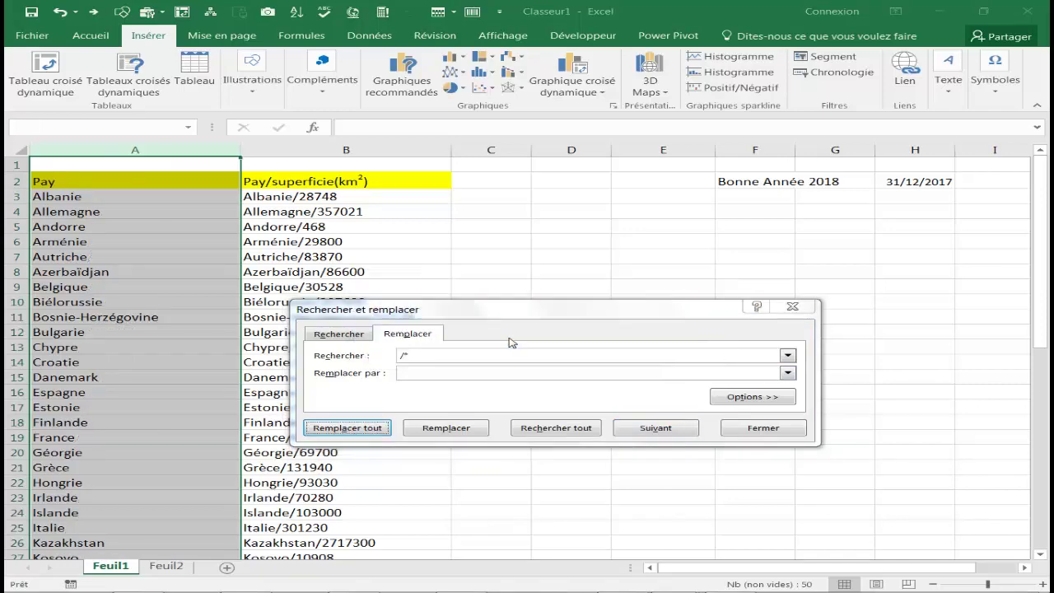
click(759, 438)
Check the cleaned country names in column A and the copied entries in column B.
click(140, 332)
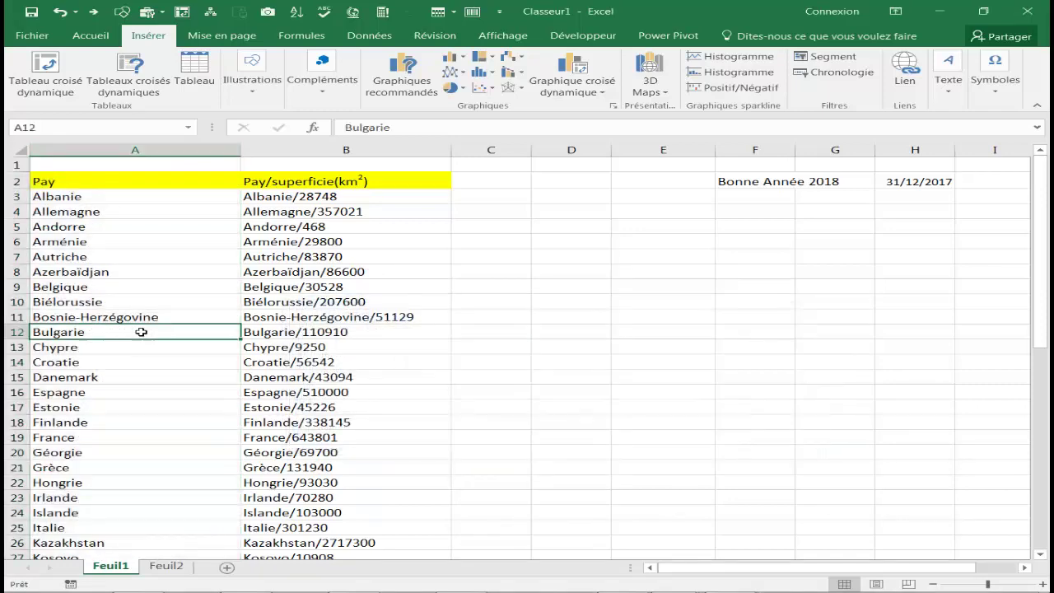
scroll(141, 331, down, 3)
scroll(141, 331, up, 3)
scroll(117, 305, down, 1)
scroll(118, 305, up, 1)
click(326, 251)
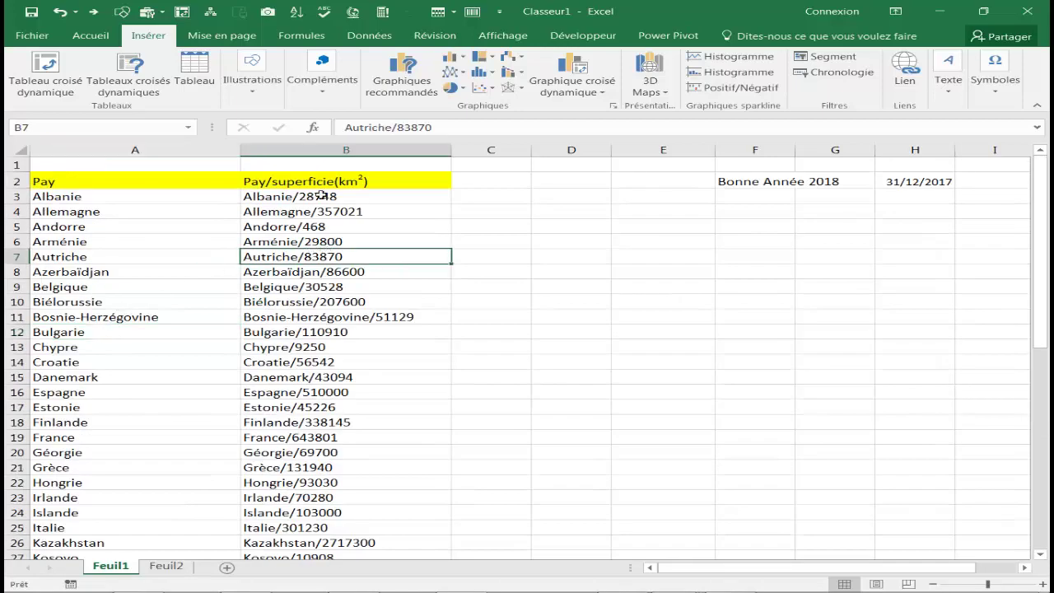
Replace '*/' with nothing in column B, making 50 replacements.
click(322, 149)
key(ctrl+h)
text(*/)
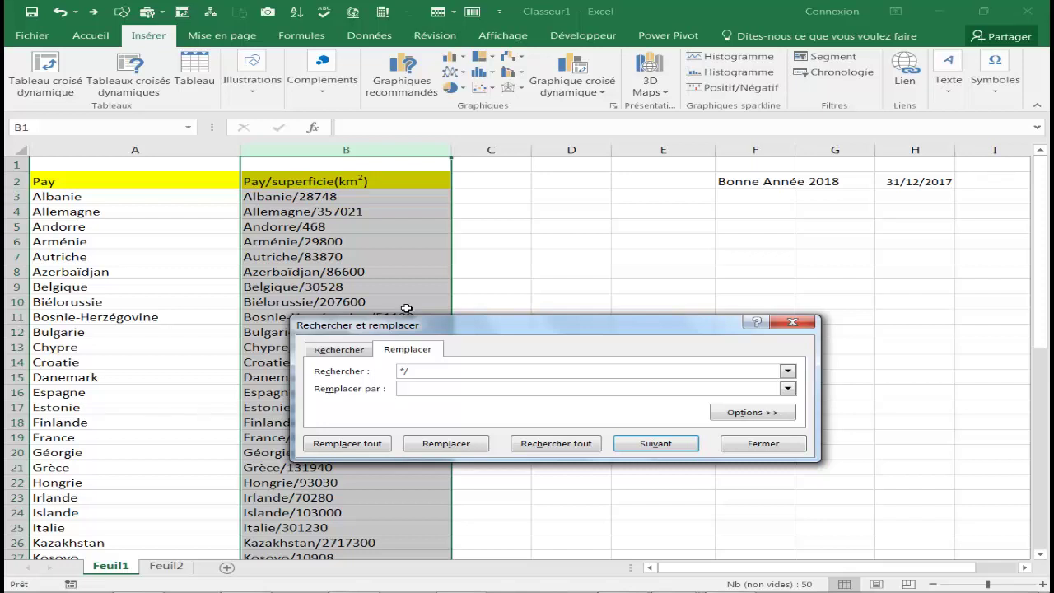
click(371, 446)
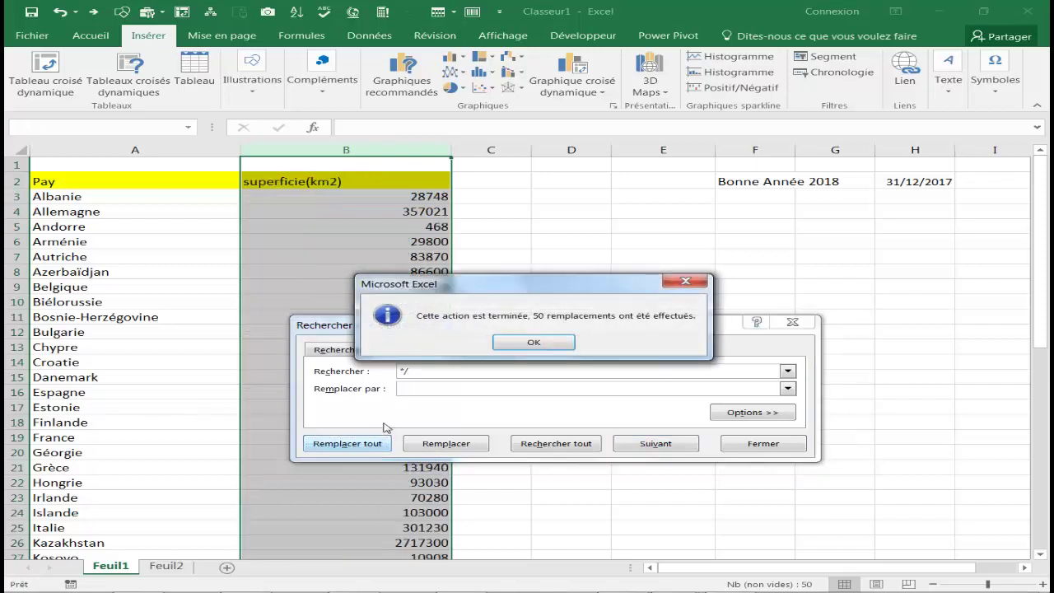
click(533, 344)
click(742, 445)
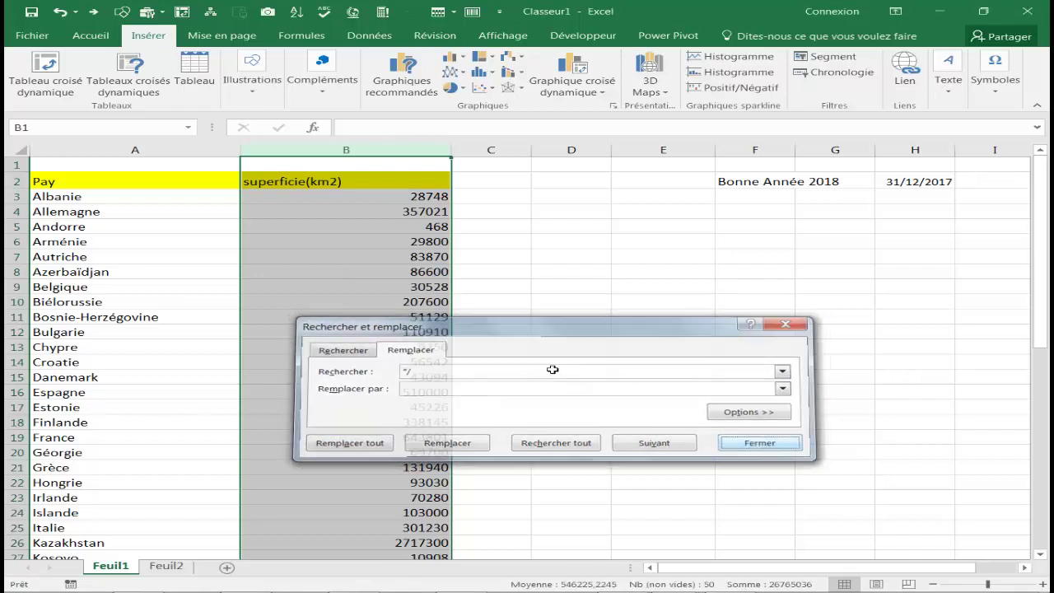
Verify the superficie(km2) header and area values, then move to sheet Feuil2.
click(112, 188)
click(304, 185)
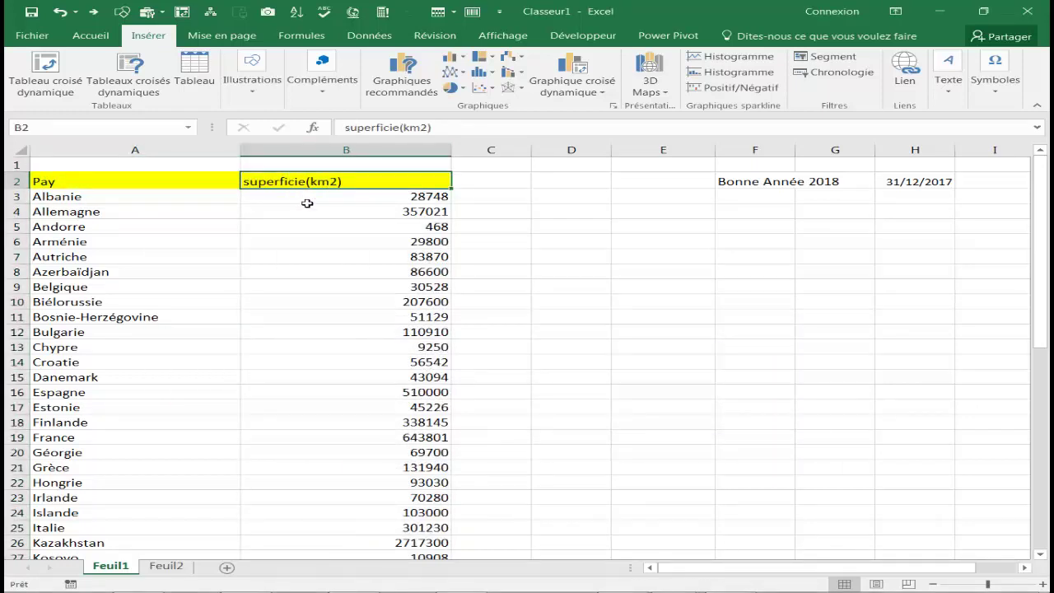
scroll(313, 219, down, 6)
scroll(315, 223, up, 6)
click(331, 284)
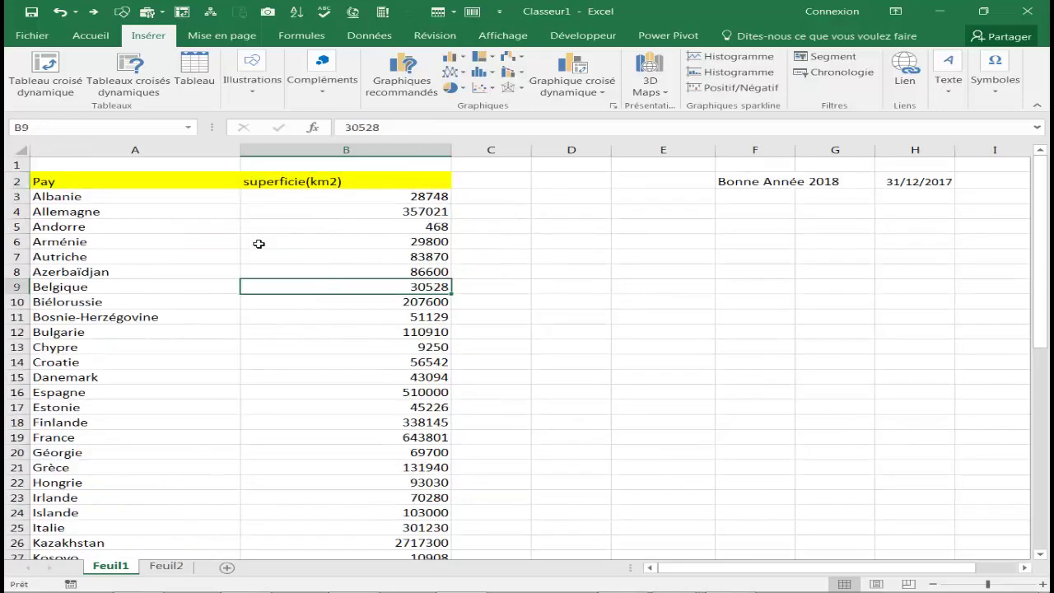
click(166, 565)
Widen column A and inspect the Albanie/28748 entry.
click(271, 285)
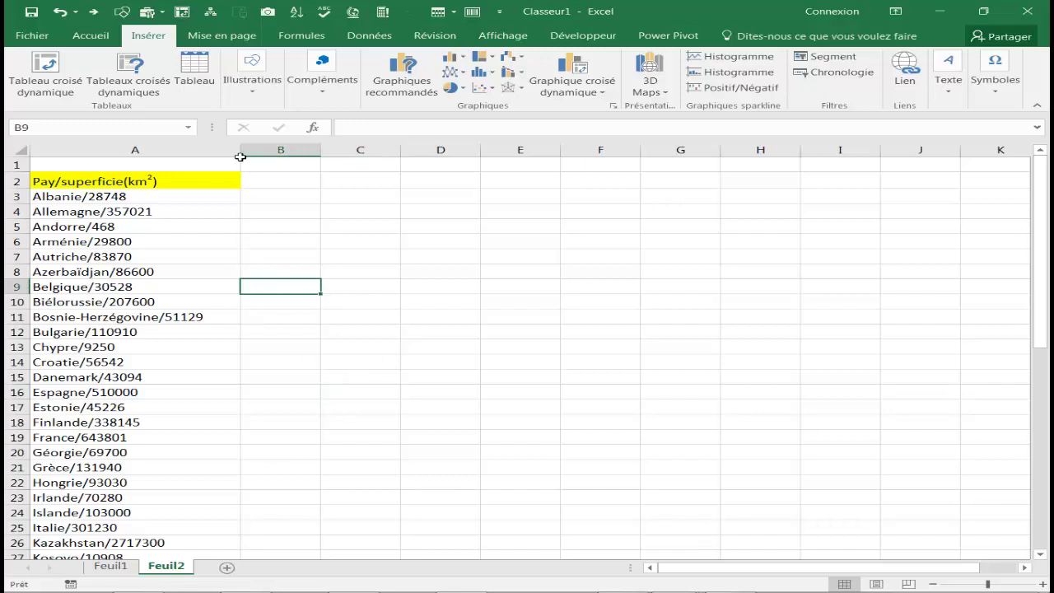
drag(240, 150, 258, 151)
click(315, 261)
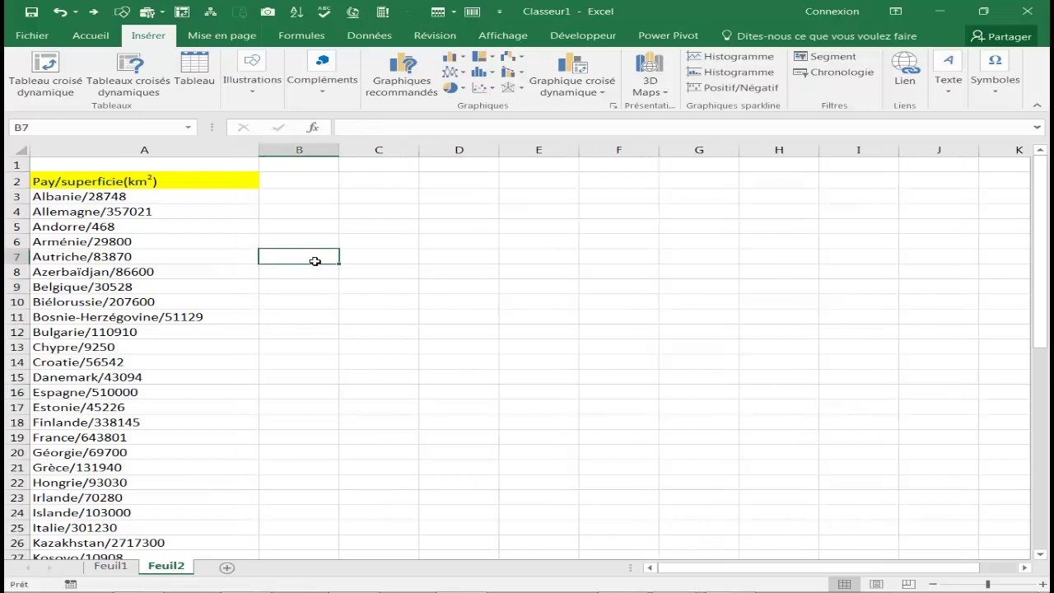
click(169, 196)
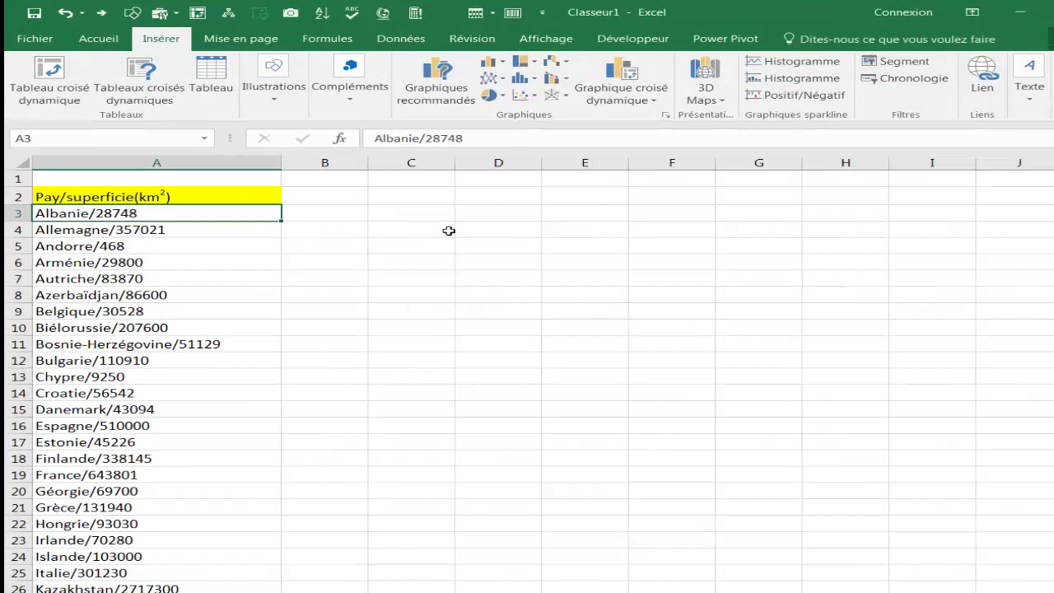
Enter =CHERCHE("/";A3) in C3, returning 8 as the slash position.
click(366, 198)
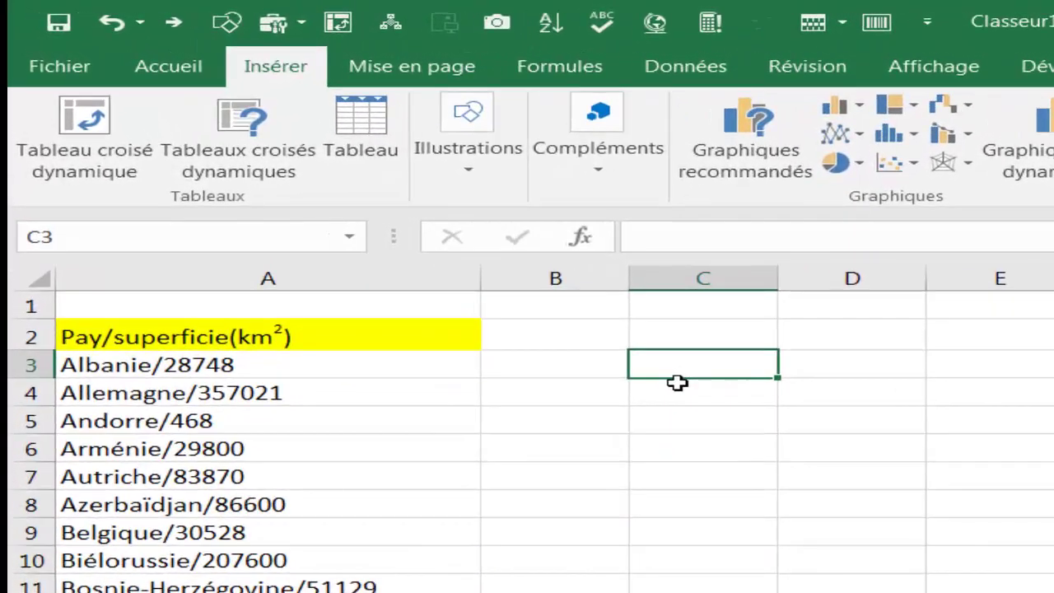
text(=c)
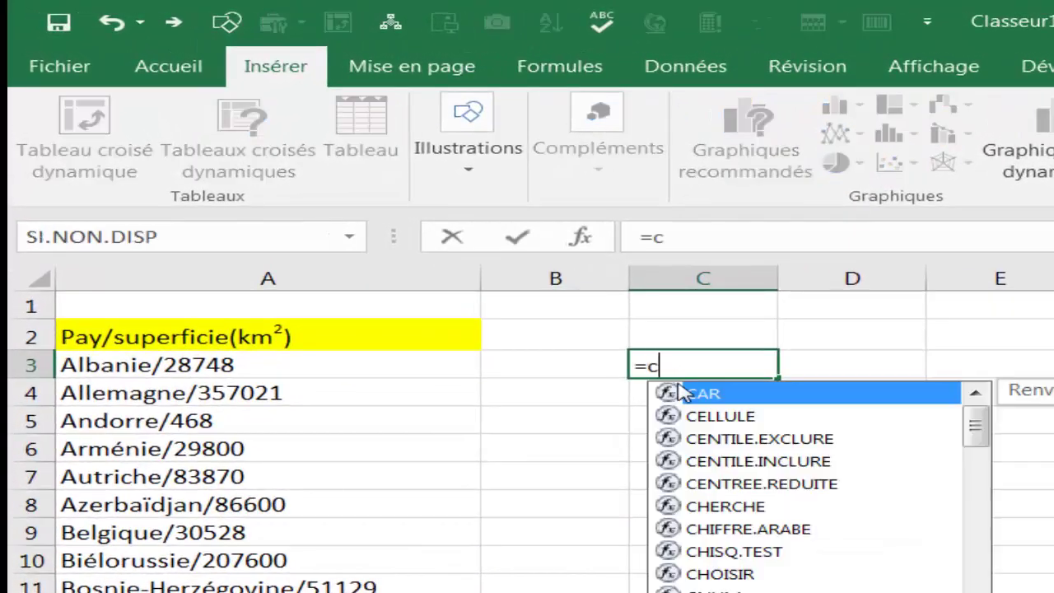
text(he)
double_click(713, 394)
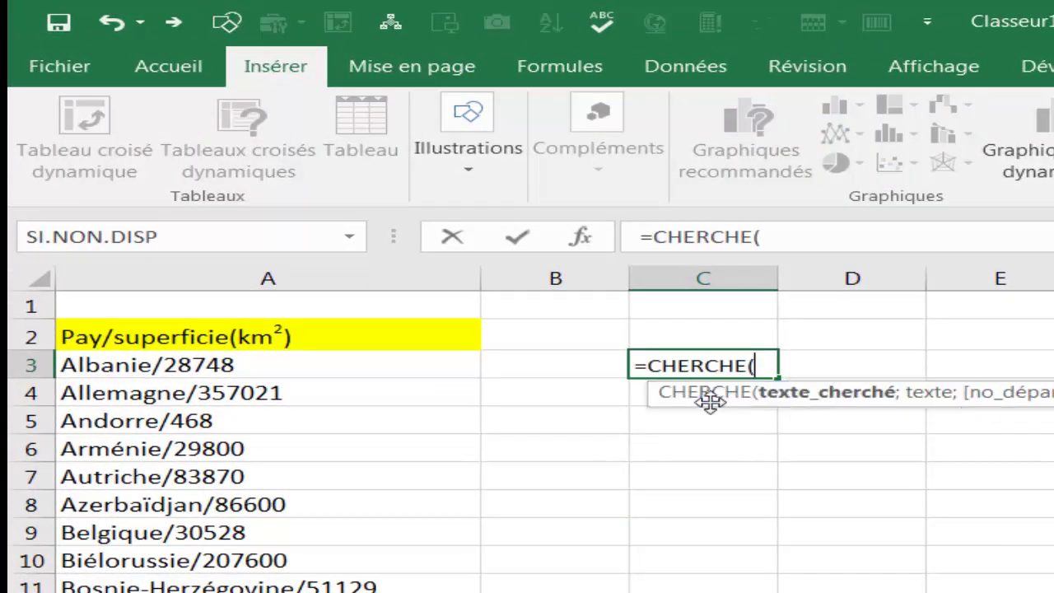
click(277, 368)
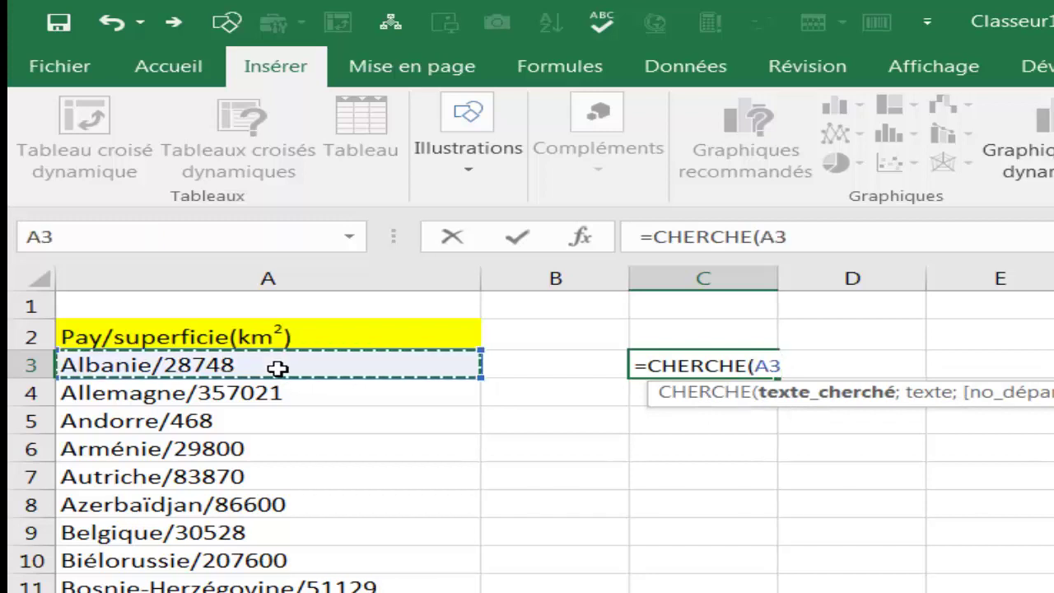
text(")
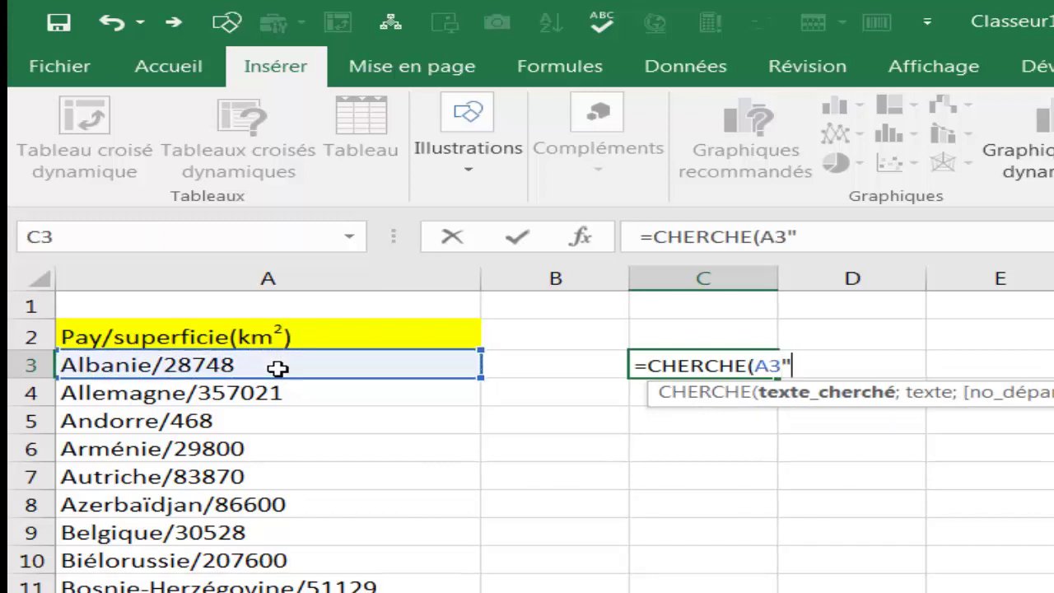
key(BackSpace)
key(BackSpace)
key(BackSpace)
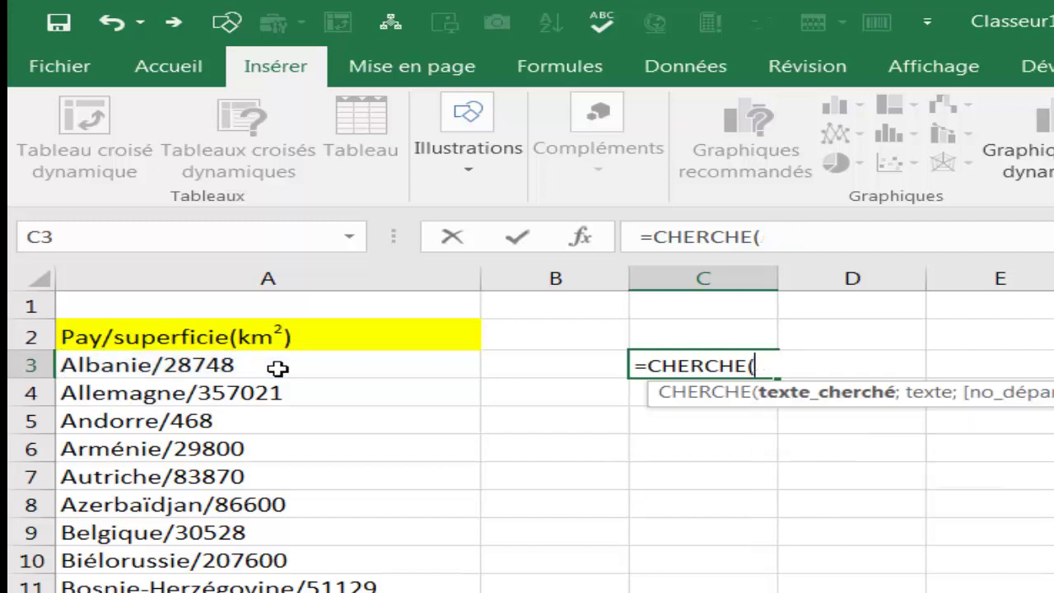
text("/")
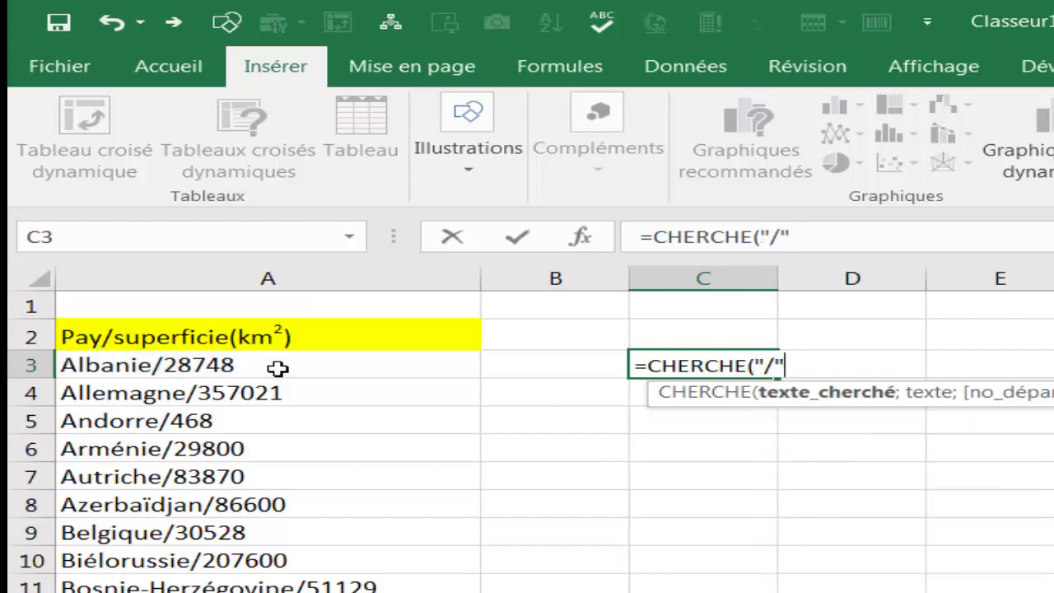
text(;)
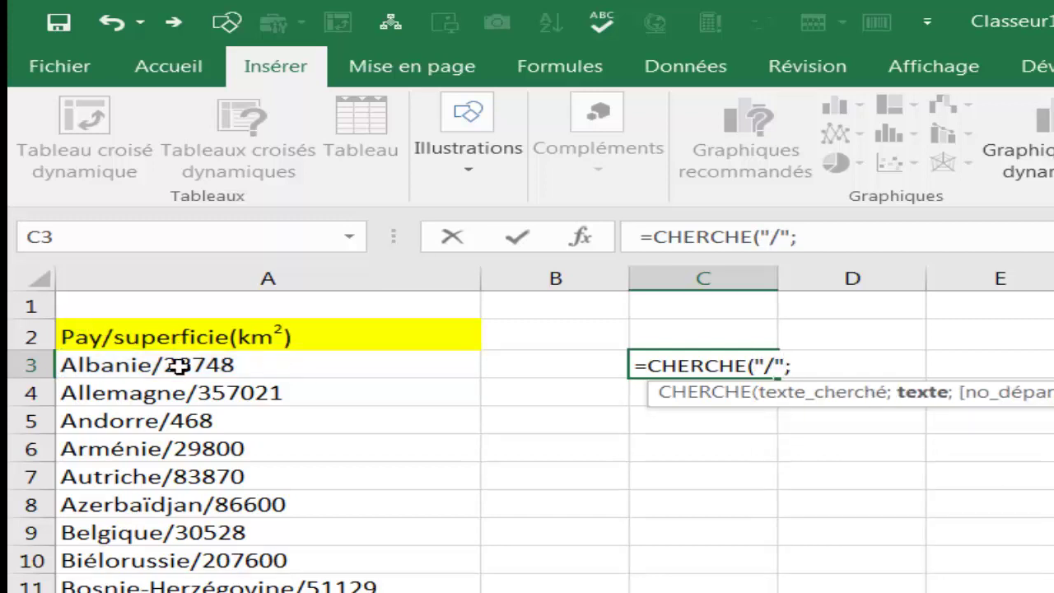
click(186, 371)
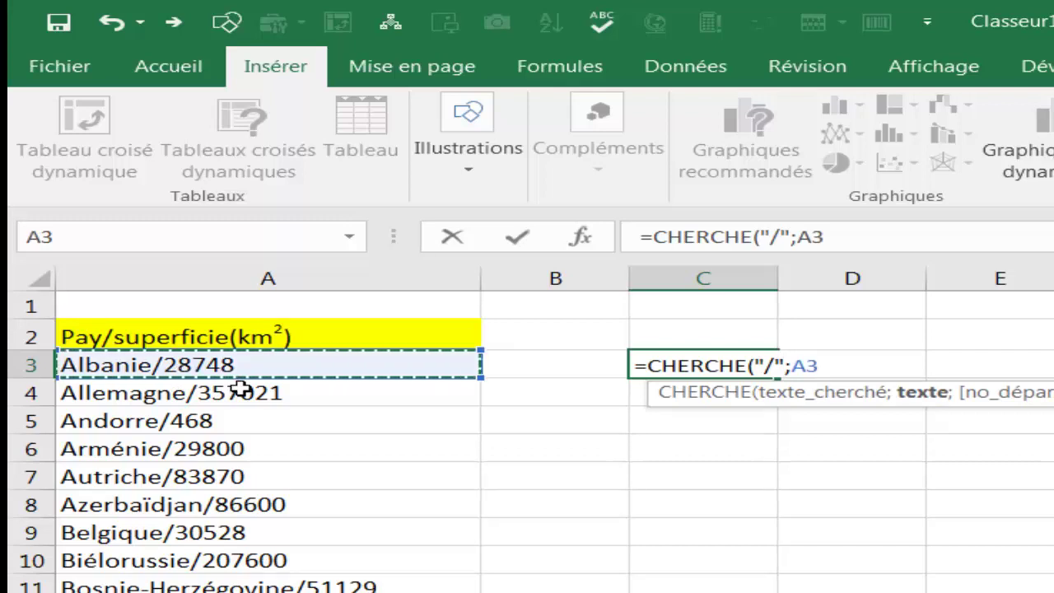
text())
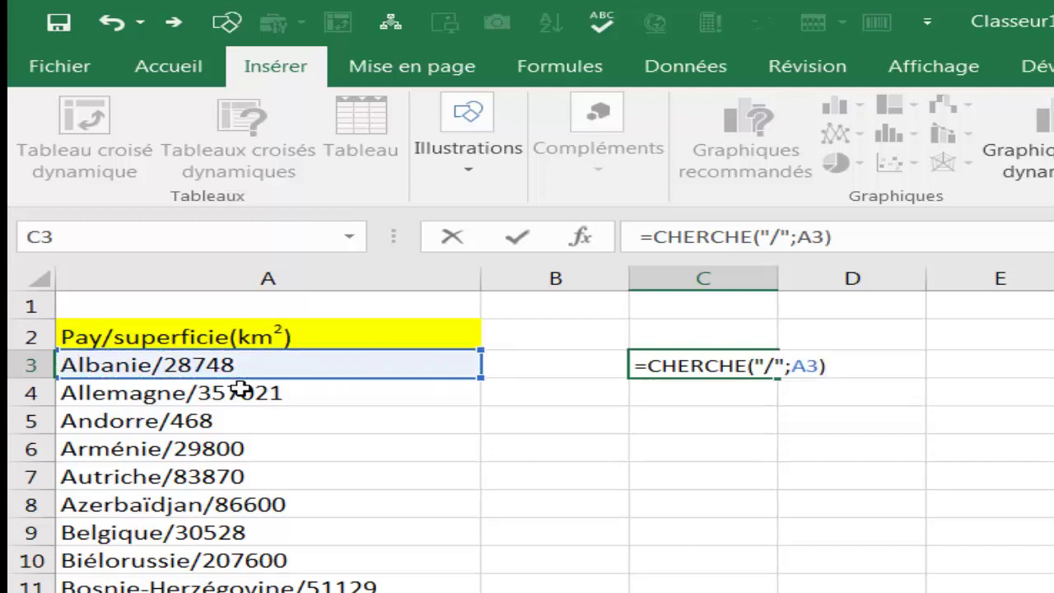
key(Return)
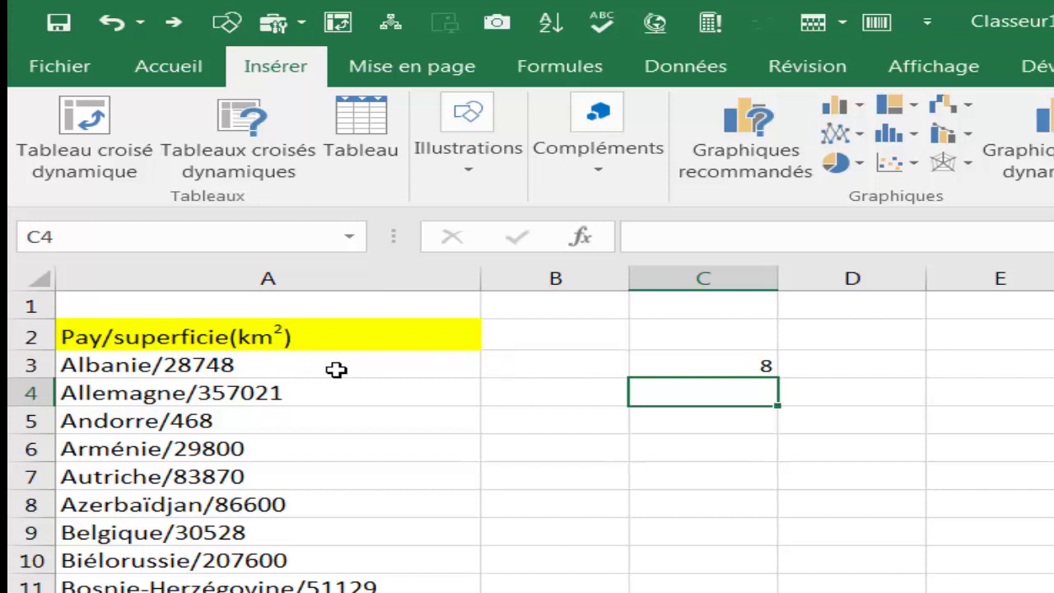
click(696, 367)
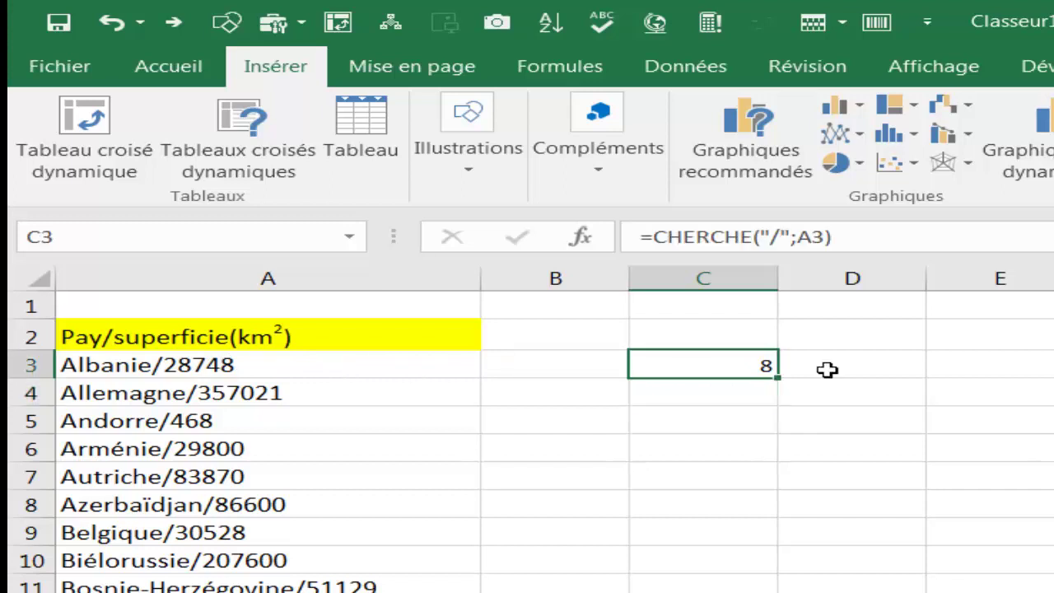
click(827, 370)
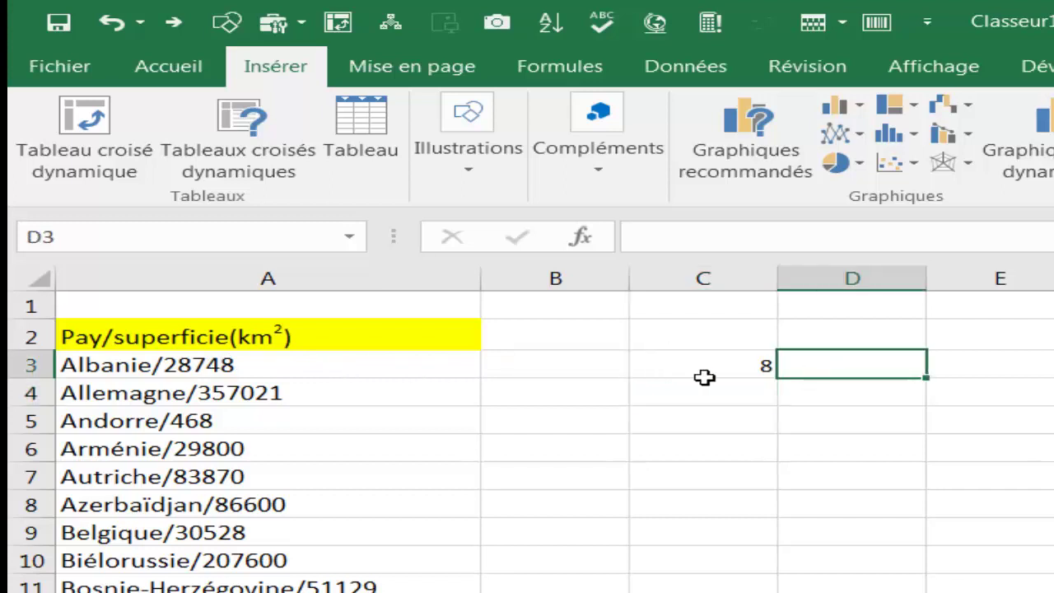
click(611, 367)
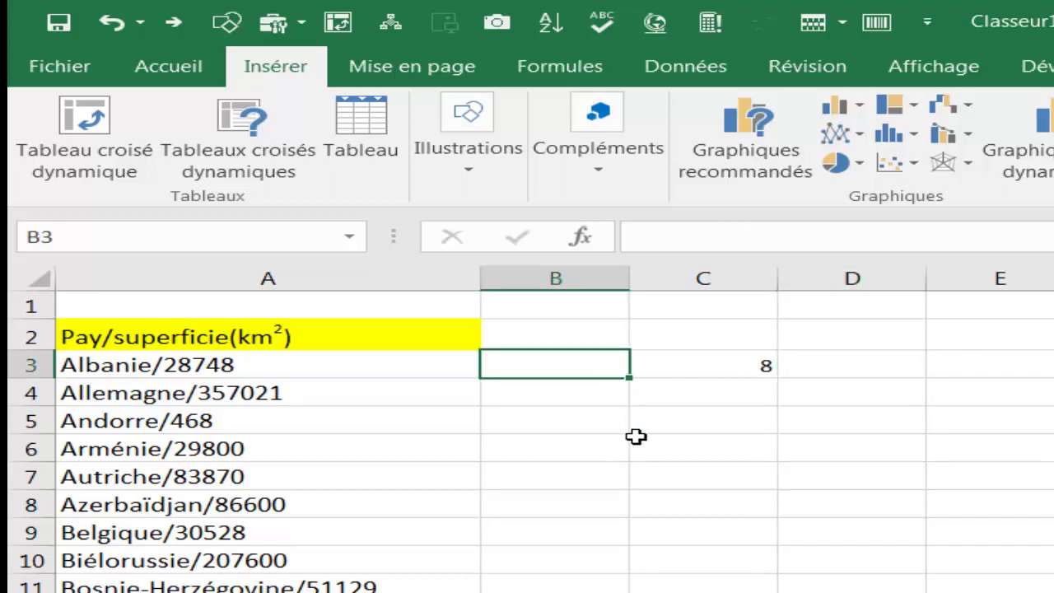
Enter =STXT(A3;1;C3) in B3, then change it to =STXT(A3;1;C3-1) to return Albanie.
text(=)
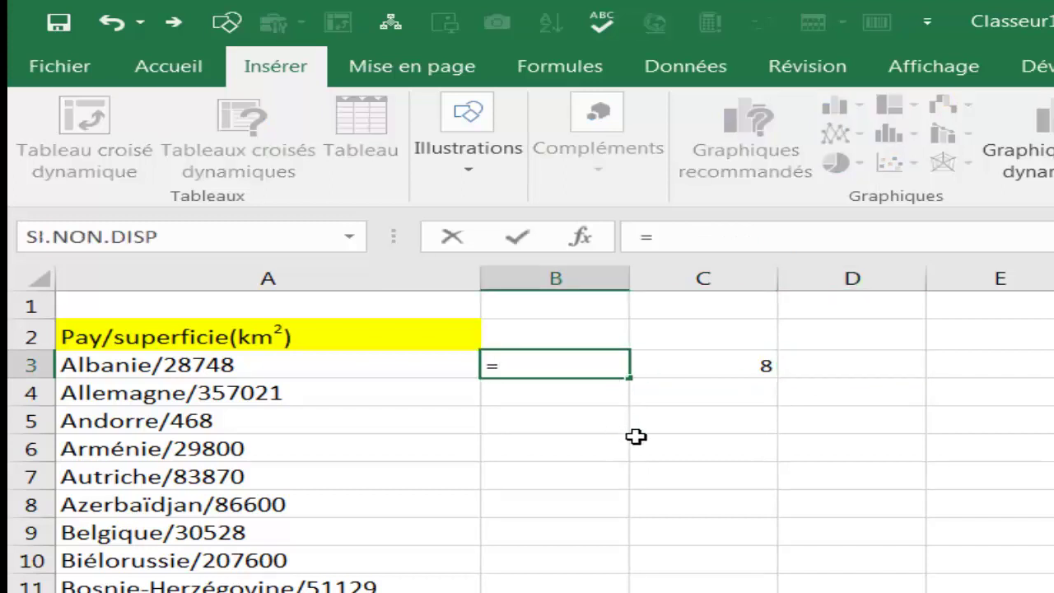
text(s)
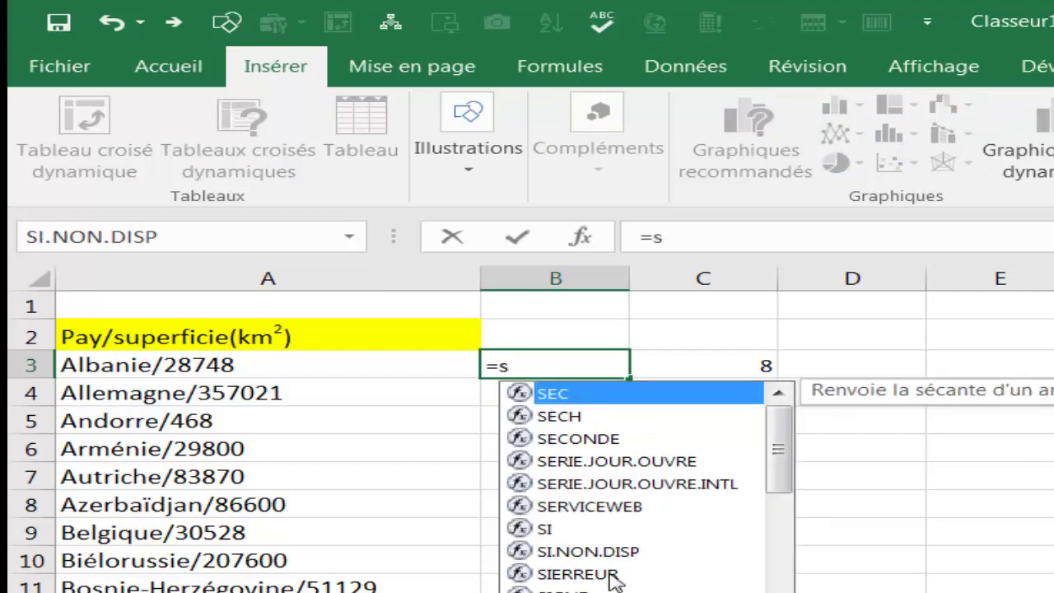
text(t)
double_click(576, 440)
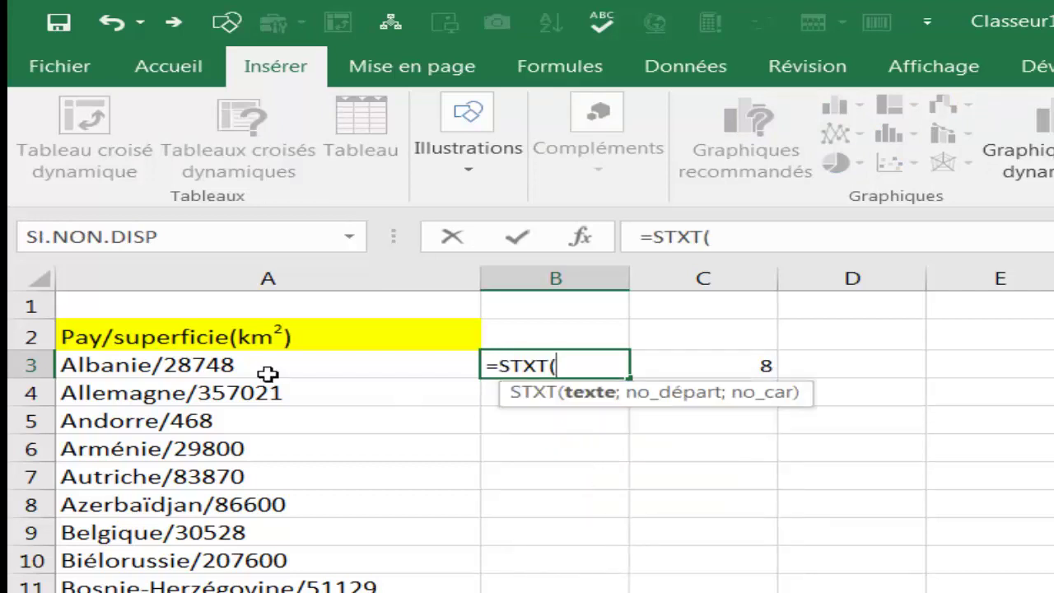
click(263, 370)
text(;)
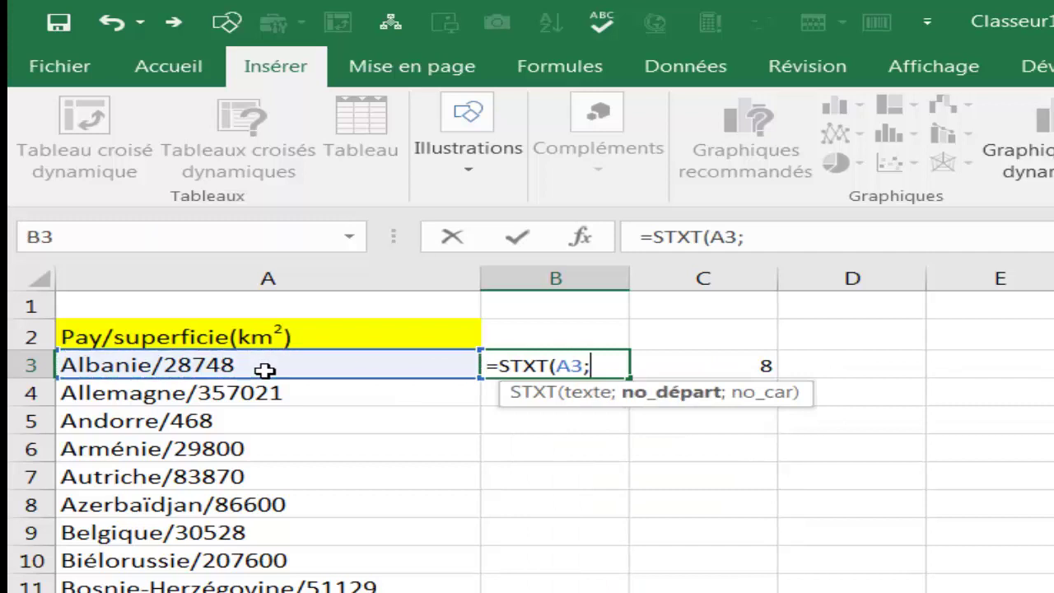
text(1;)
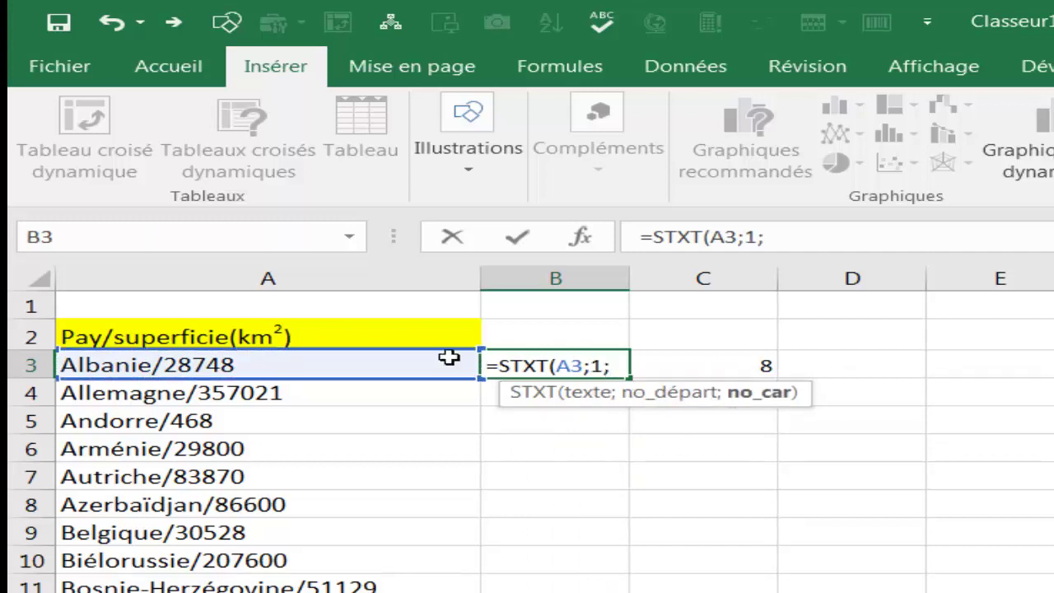
click(708, 370)
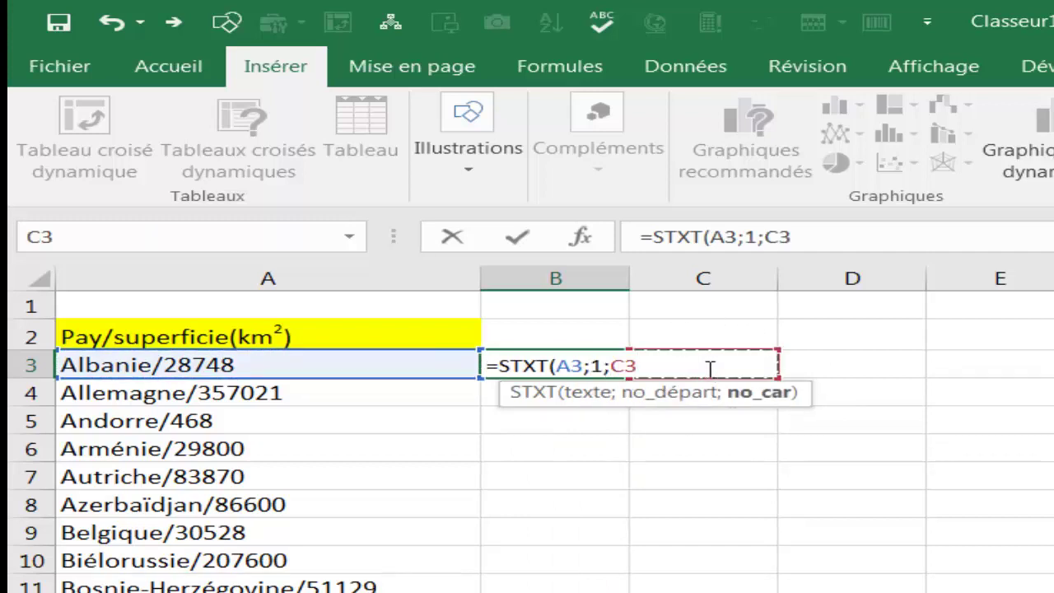
text())
key(Return)
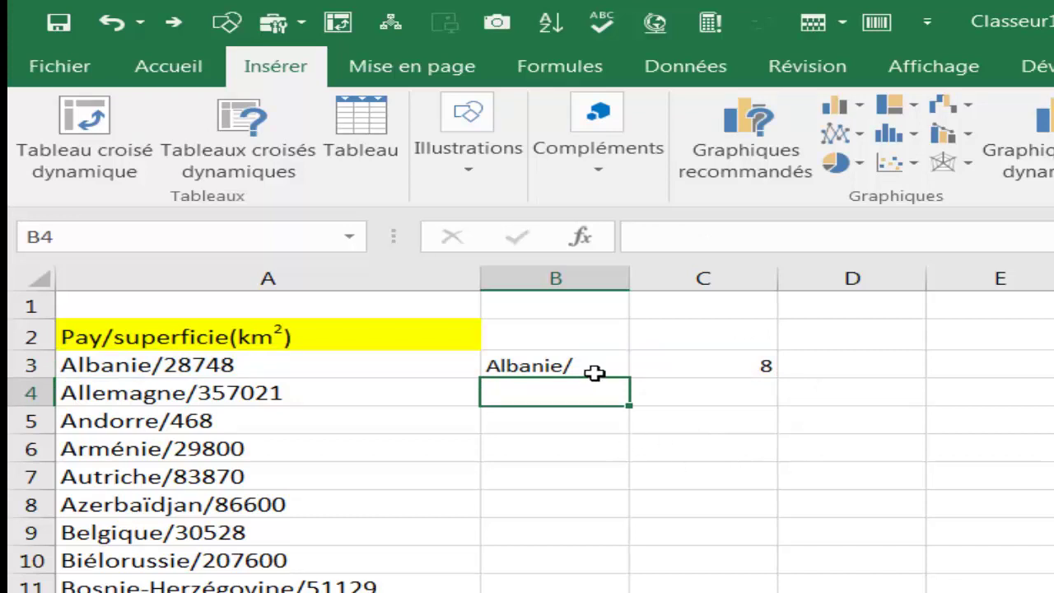
click(594, 370)
click(799, 237)
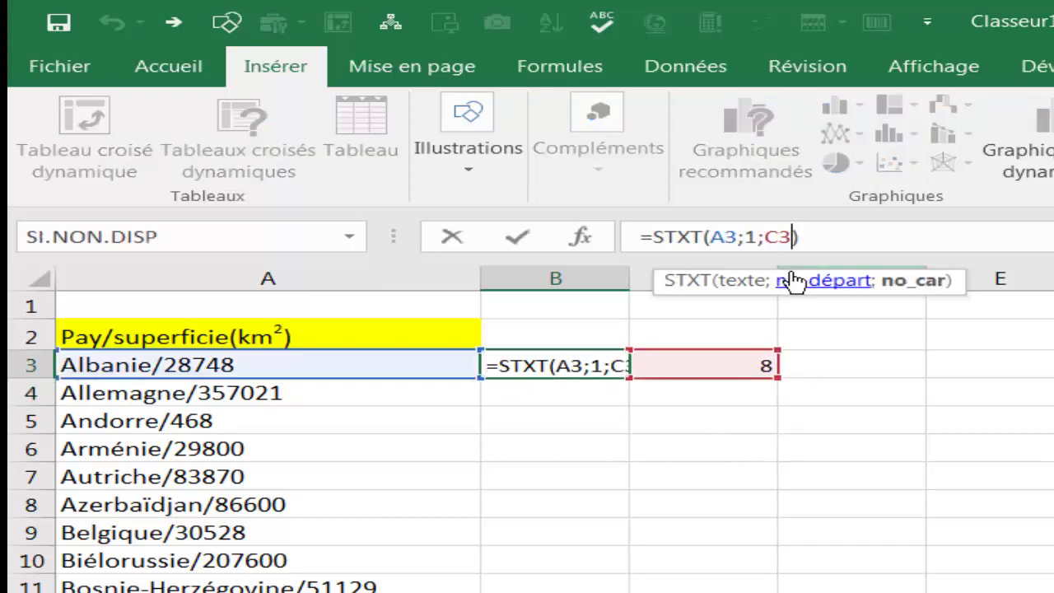
text(-1)
key(Return)
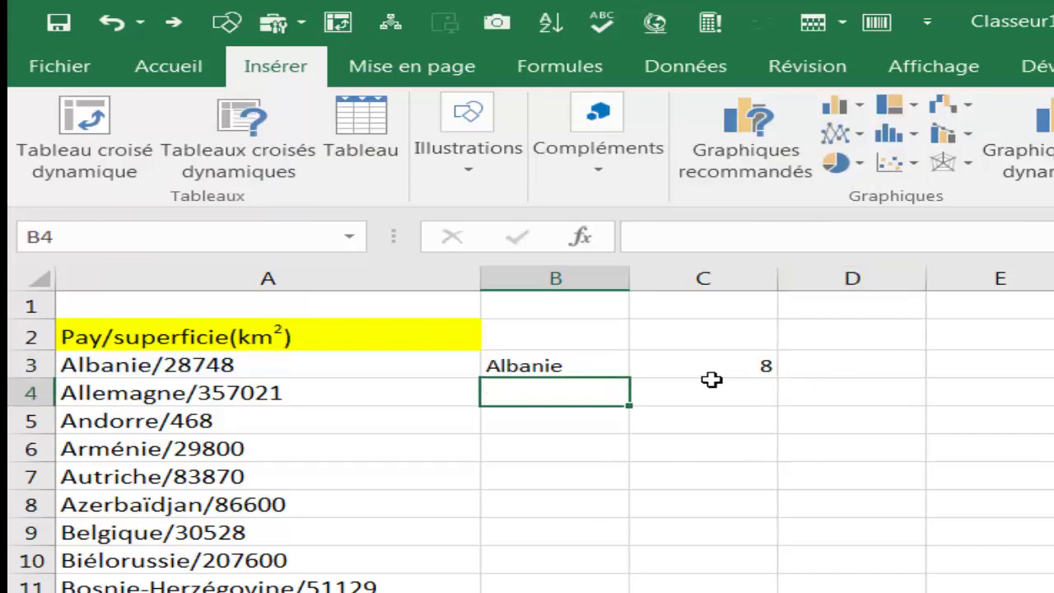
click(710, 381)
Rewrite B3's formula as =STXT(A3;1;CHERCHE("/";A3)-1), dropping the C3 reference.
click(710, 368)
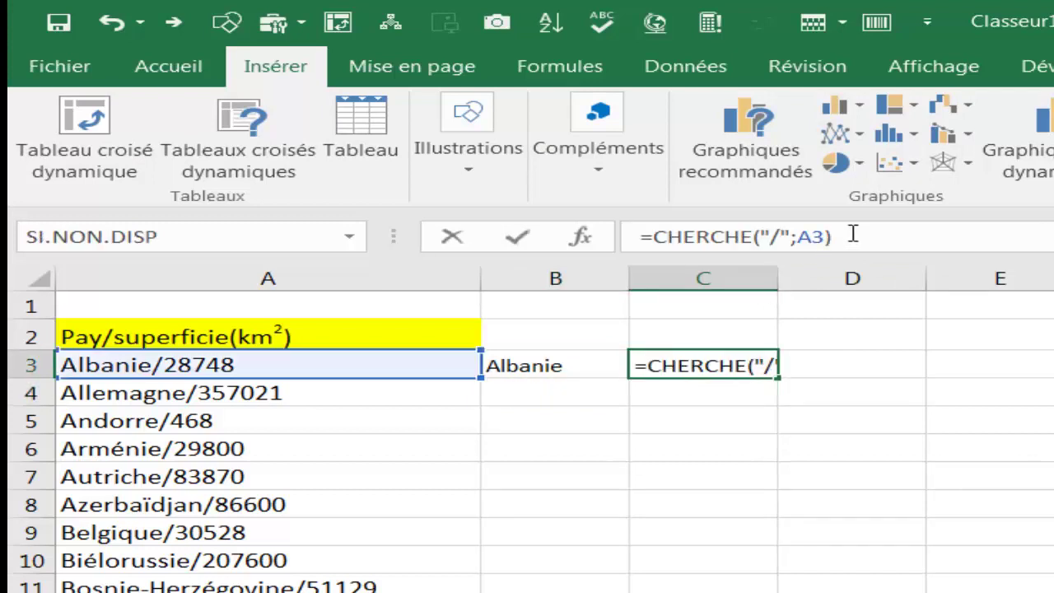
drag(848, 237, 628, 247)
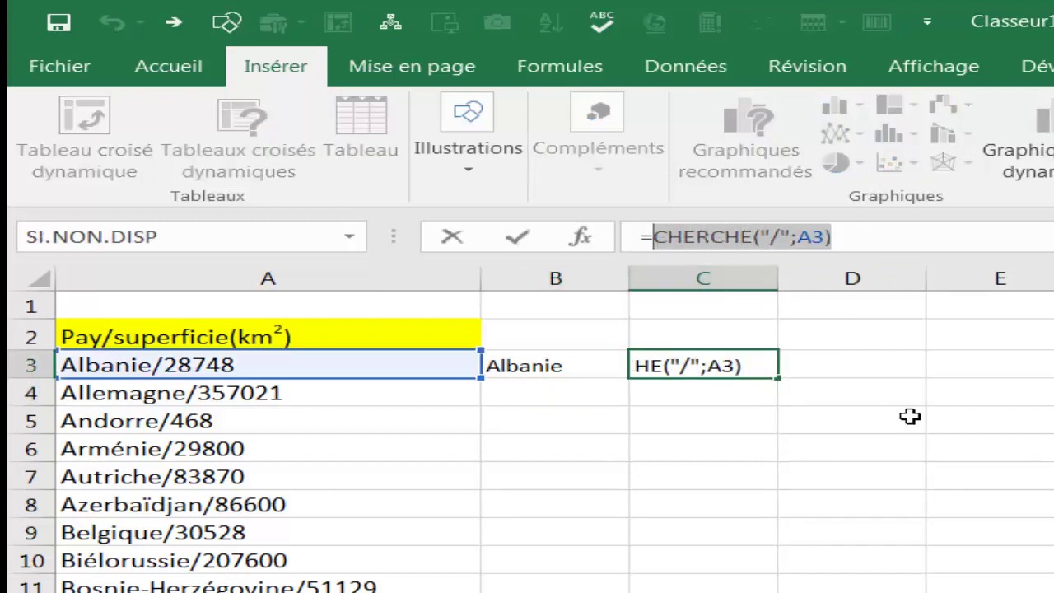
key(Escape)
click(880, 465)
click(601, 363)
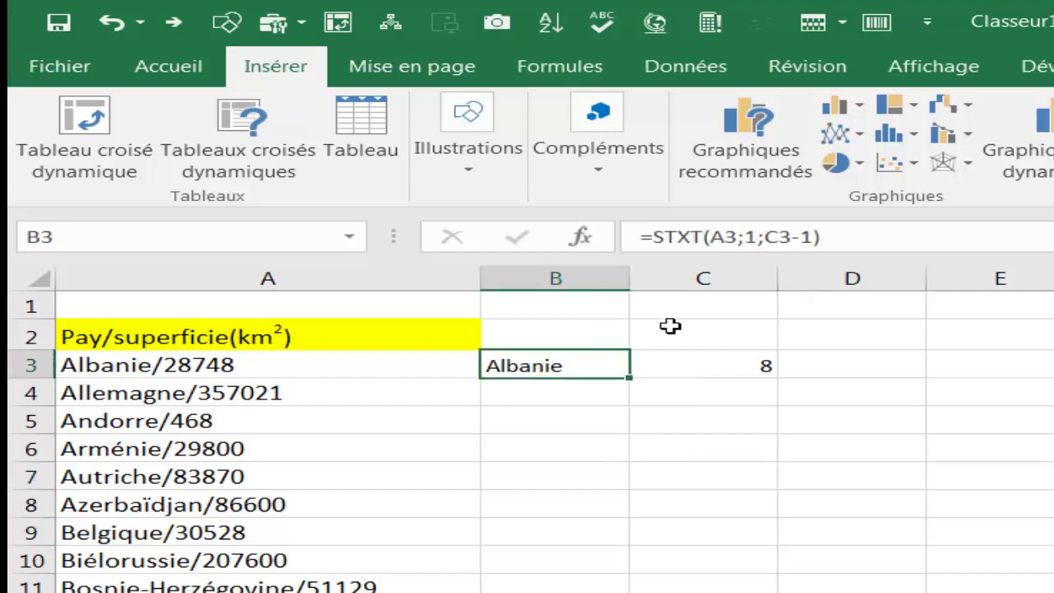
click(809, 237)
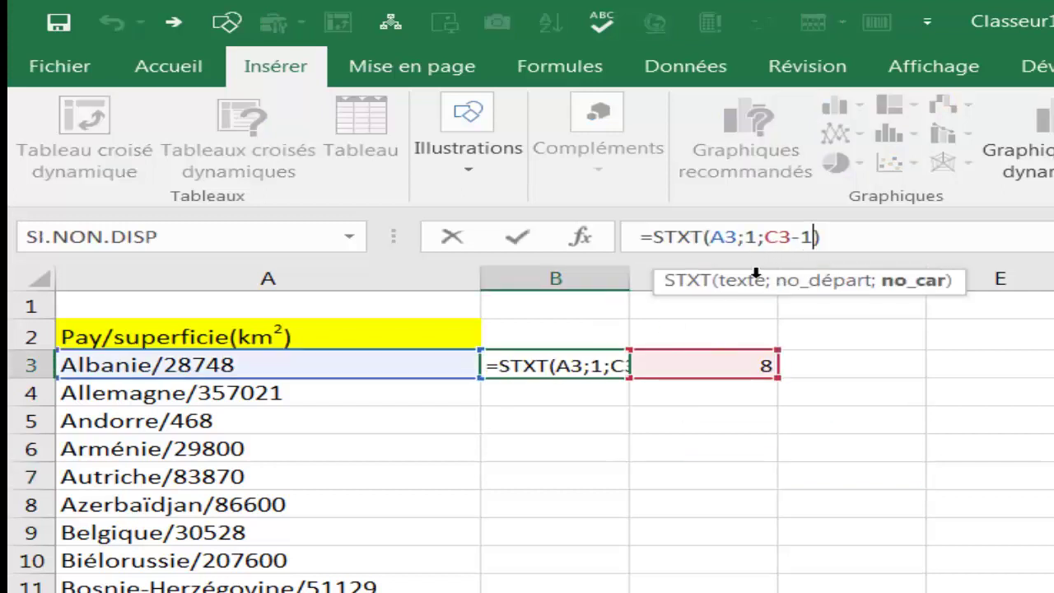
key(BackSpace)
key(BackSpace)
key(BackSpace)
key(BackSpace)
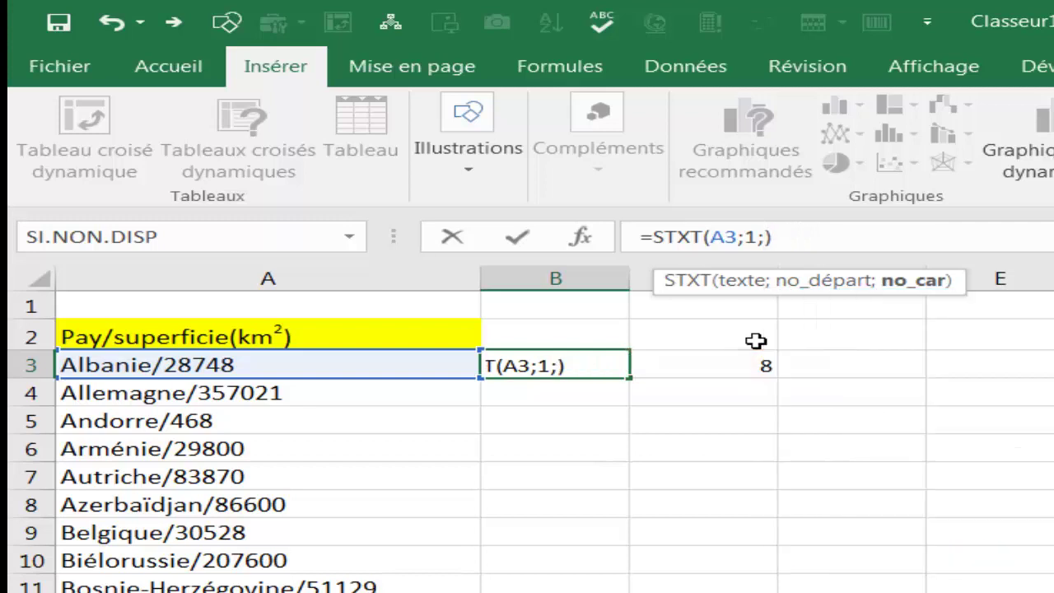
text(CHERCHE("/";A3)-1)
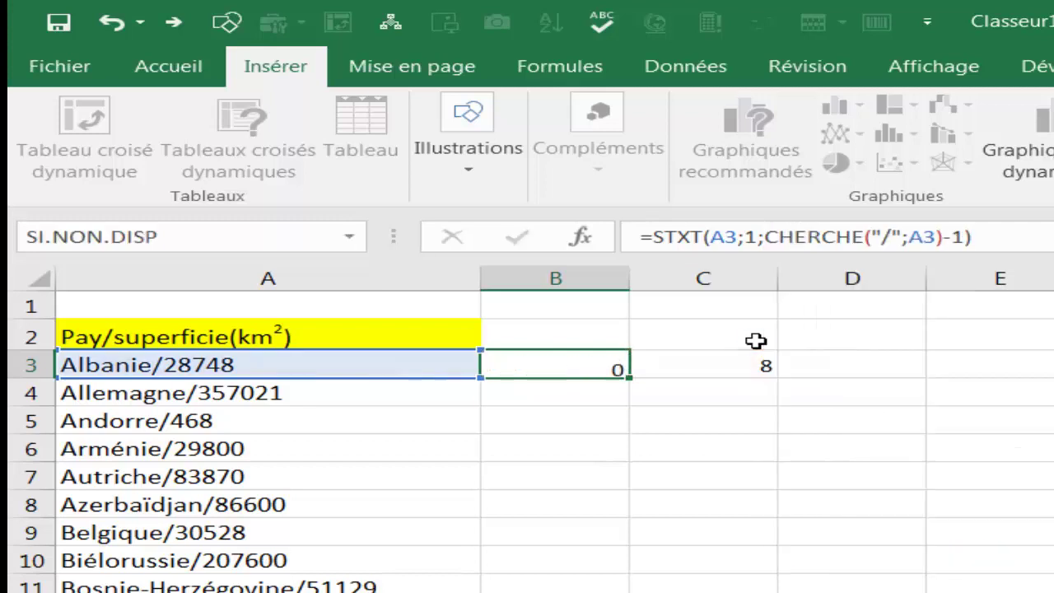
key(Return)
Clear the helper cell C3 and recheck B3's formula.
click(731, 374)
key(Delete)
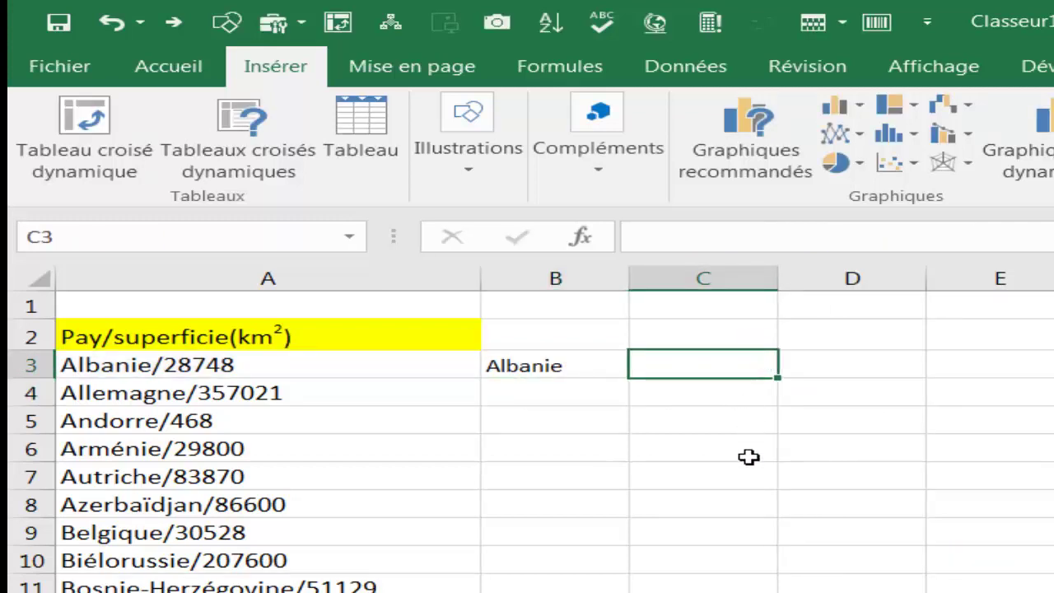
key(Down)
key(Down)
key(Down)
click(616, 365)
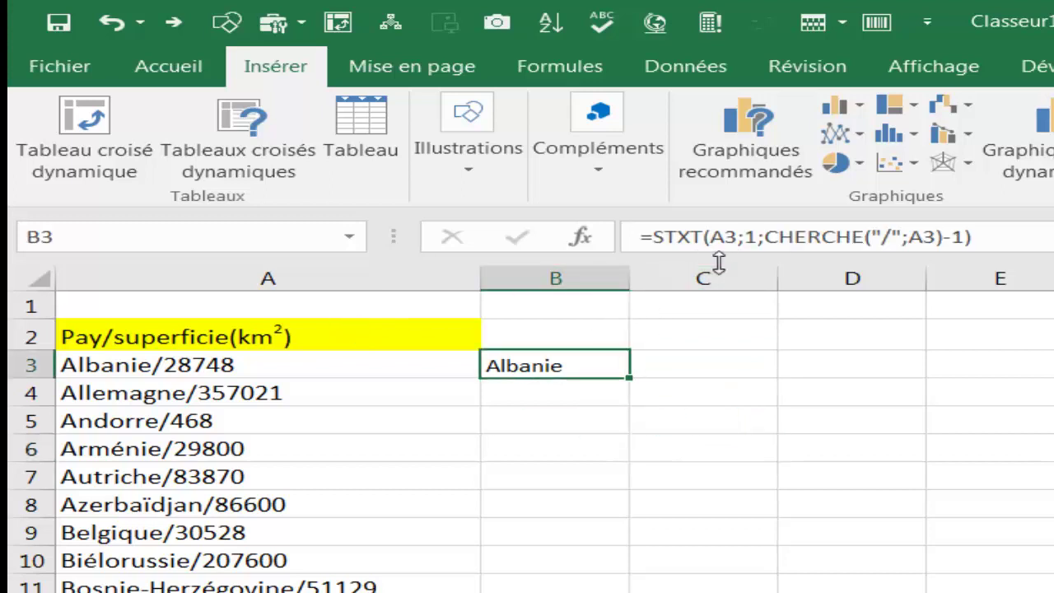
Fill B3's country-name formula down the list and widen column B to fit names like Allemagne.
click(734, 367)
click(586, 364)
double_click(631, 380)
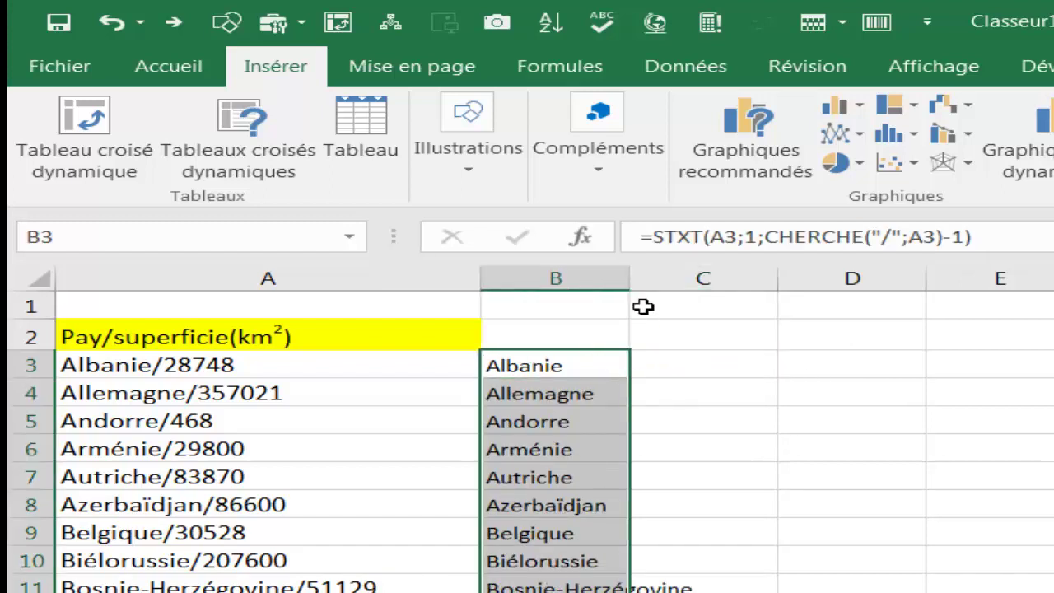
drag(630, 279, 705, 279)
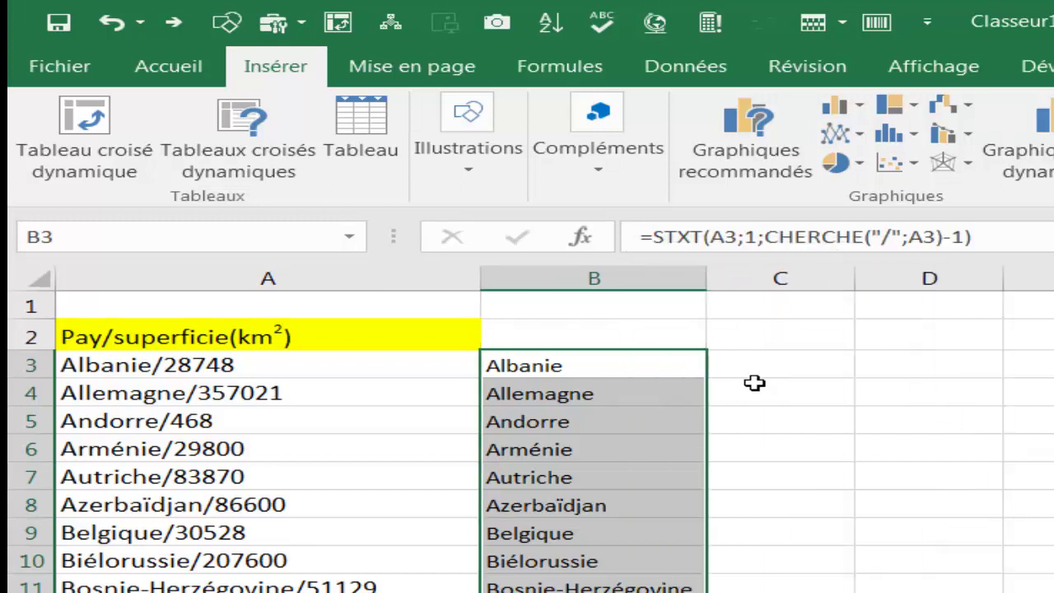
click(304, 371)
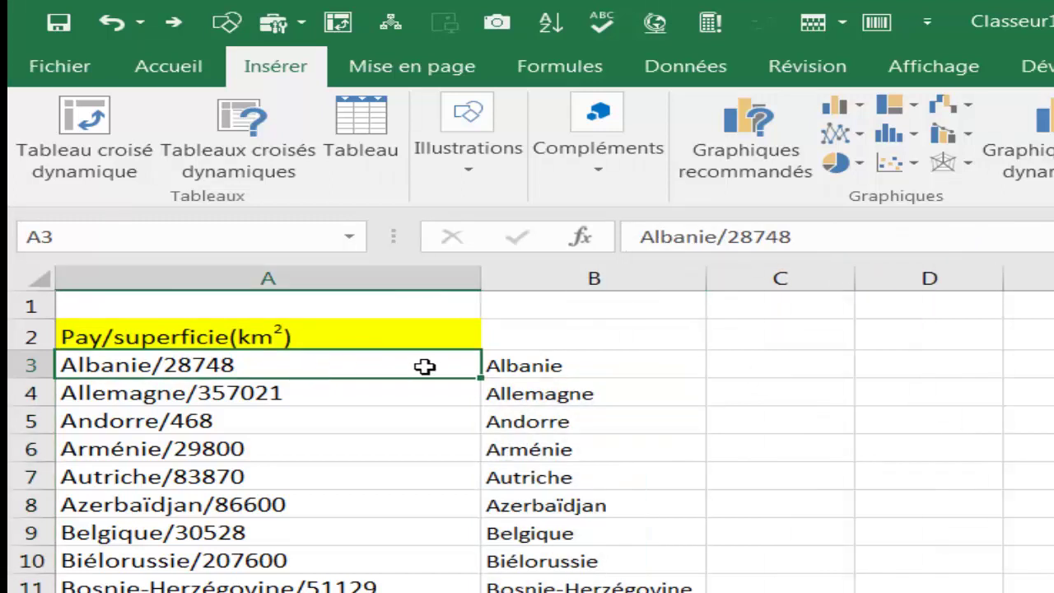
click(766, 381)
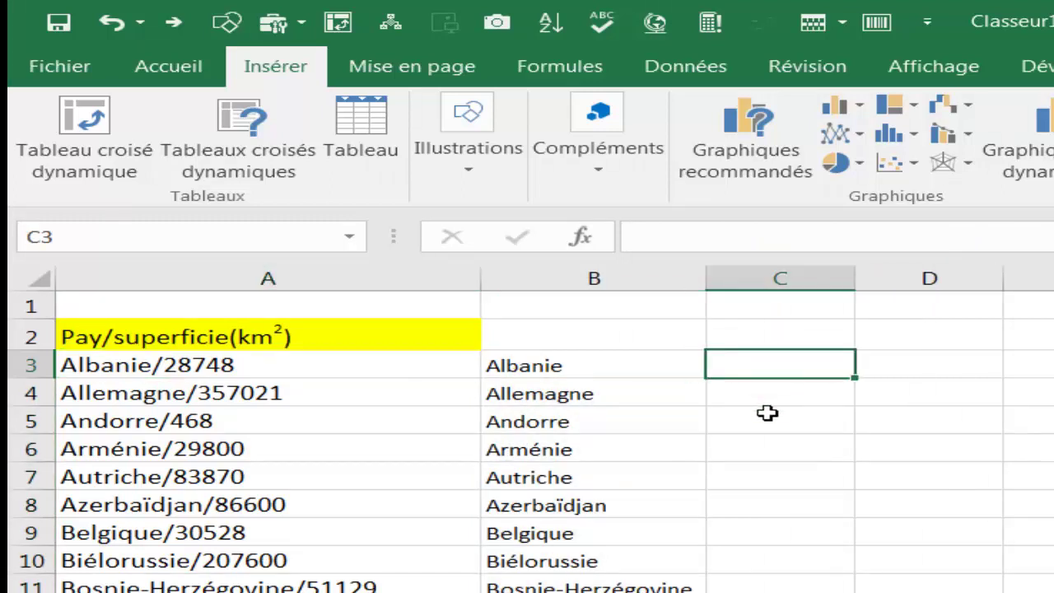
Enter =CHERCHE("/";A3) in D3, returning 8.
click(891, 372)
text(=che)
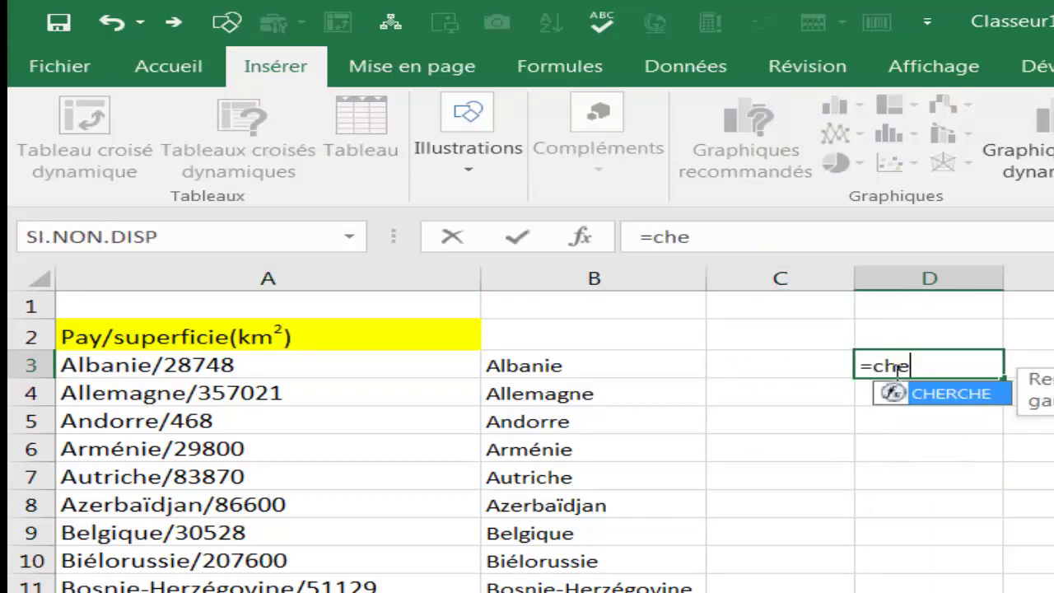
double_click(946, 394)
click(321, 368)
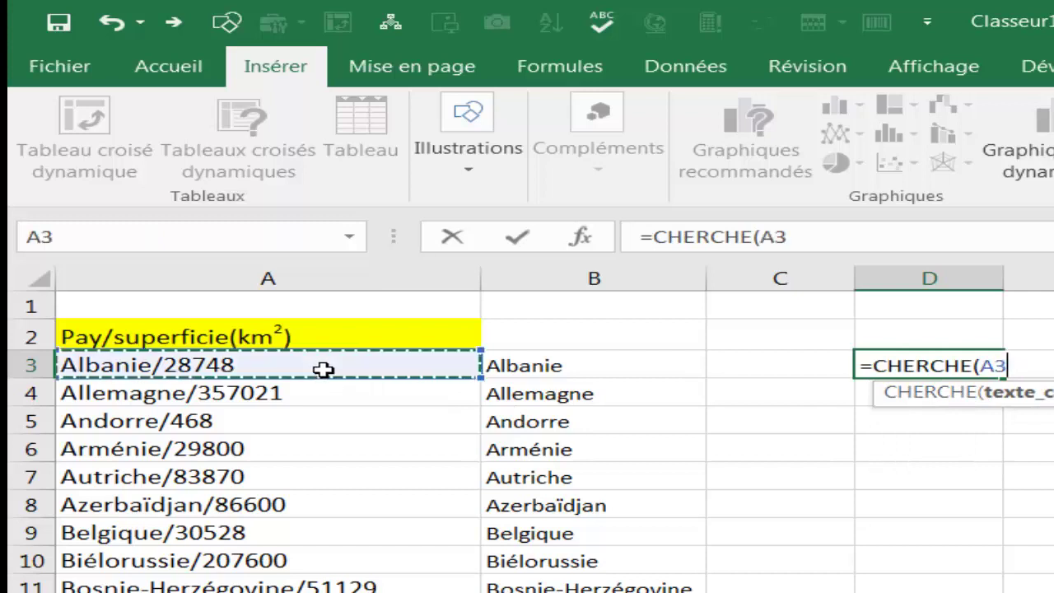
key(BackSpace)
key(BackSpace)
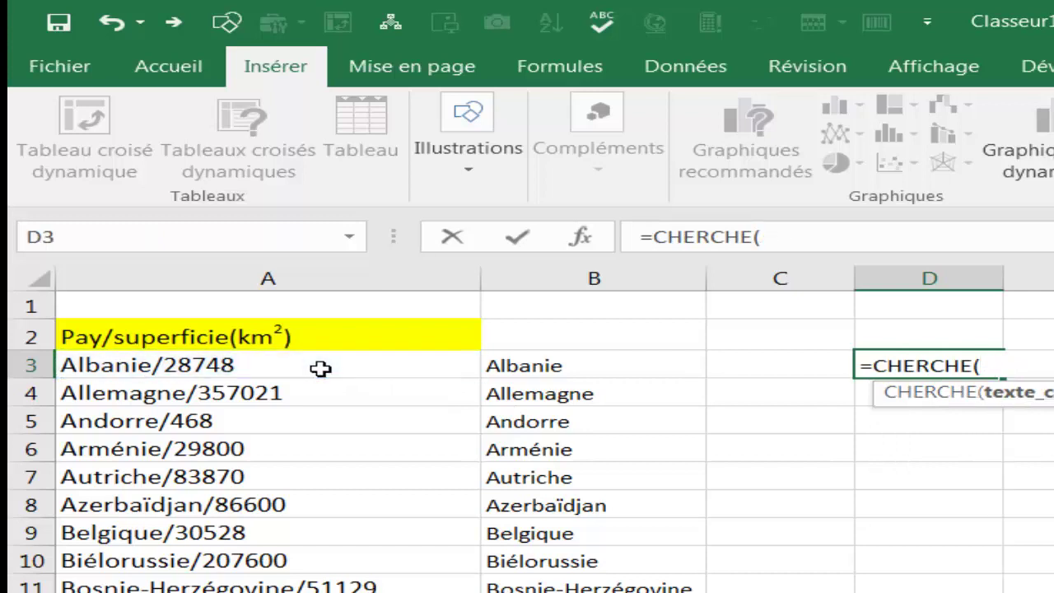
text("/")
text(;)
click(148, 365)
text())
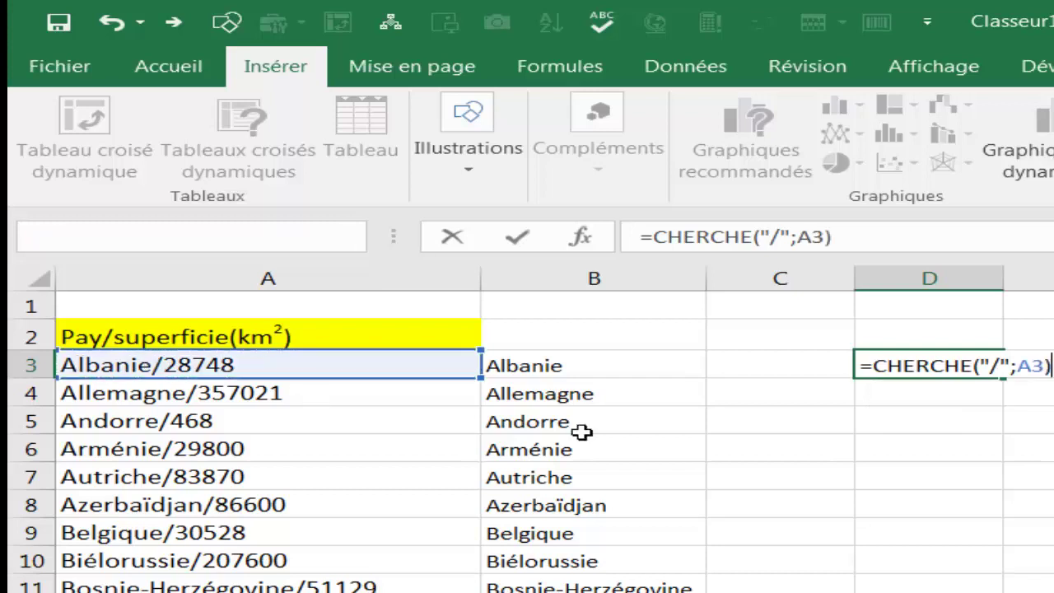
key(Return)
Begin typing the text-extraction formula in C3, correcting a mistyped function name.
click(815, 372)
text(=s)
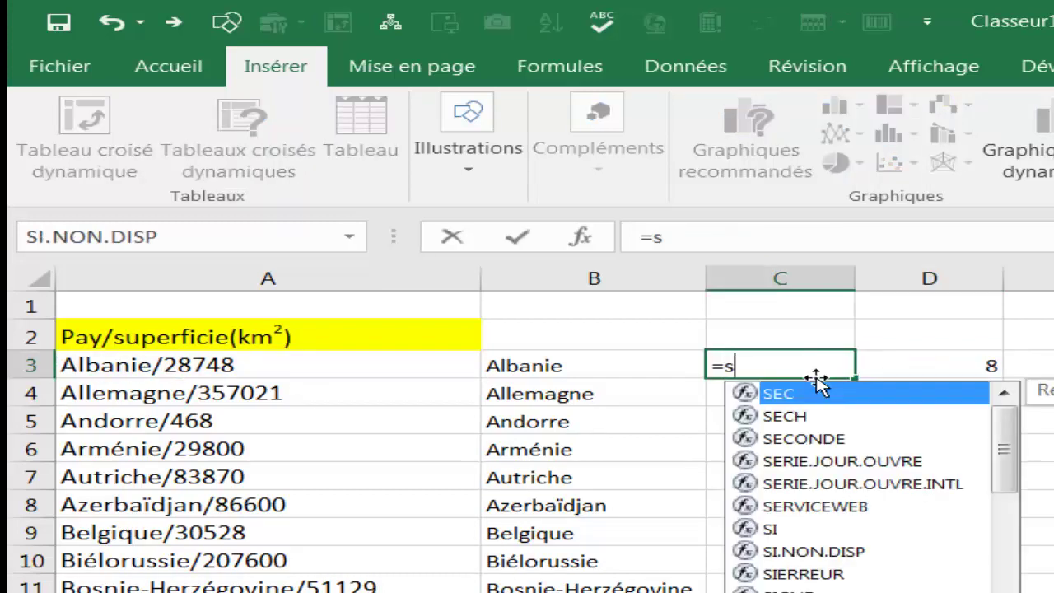
text(y)
key(BackSpace)
Complete =STXT(A3;D3+1;100) in C3 so it returns Albanie's area, 28748.
text(t)
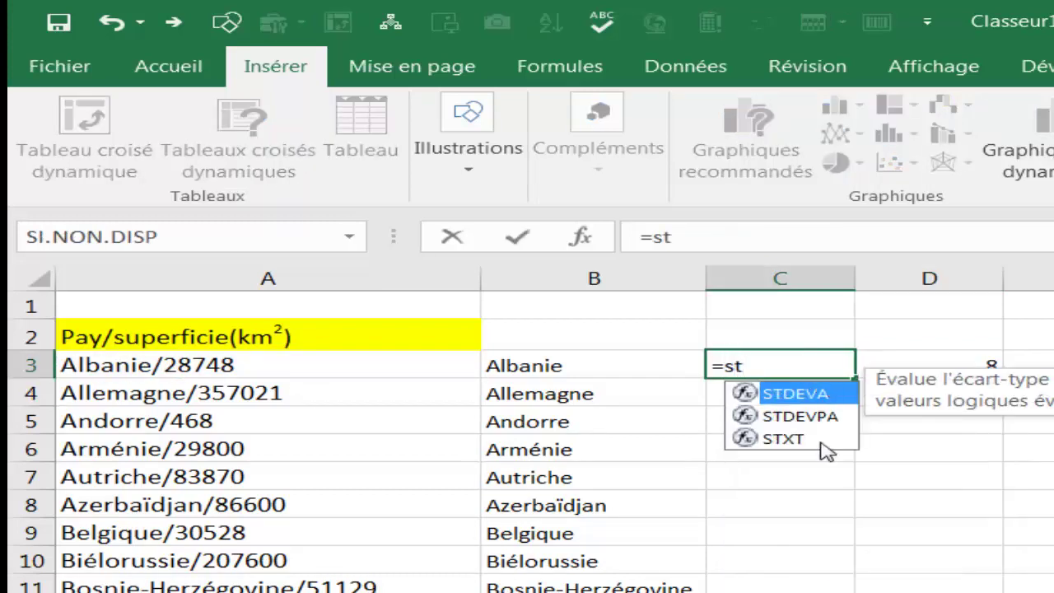
double_click(786, 438)
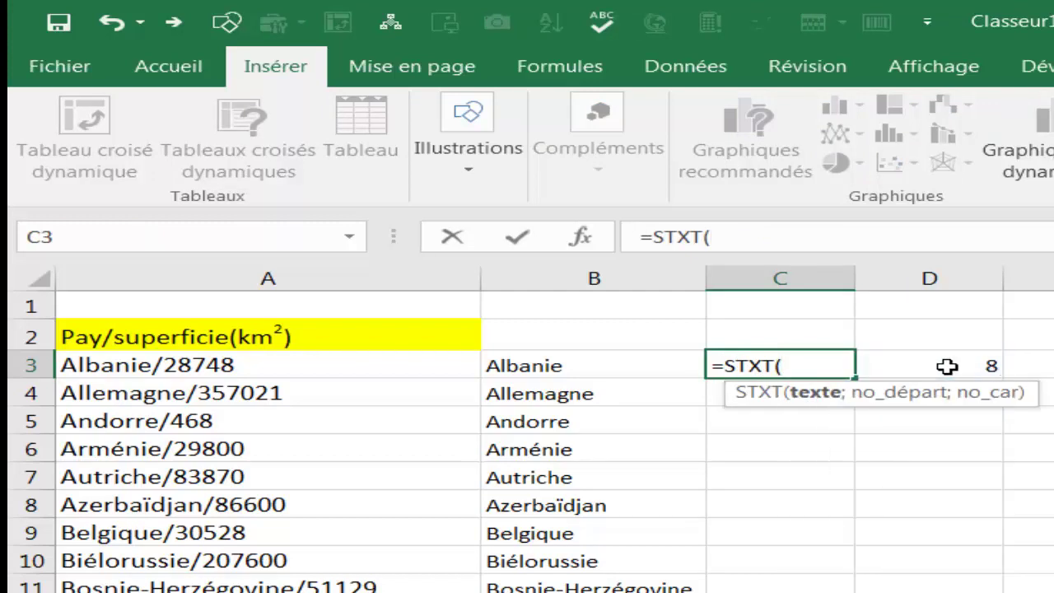
click(217, 367)
text(;)
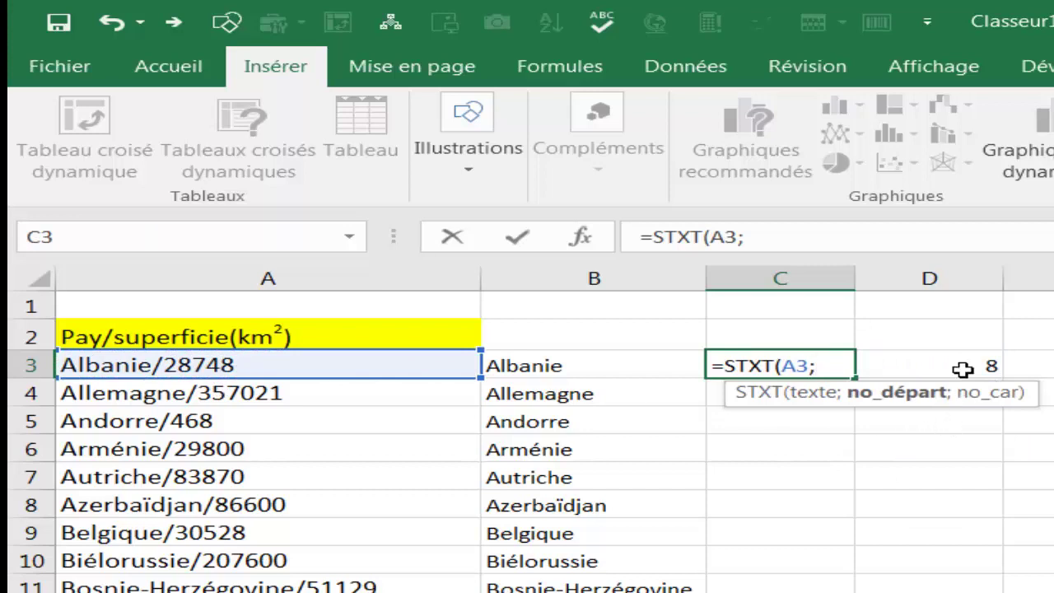
click(963, 370)
text(+1;)
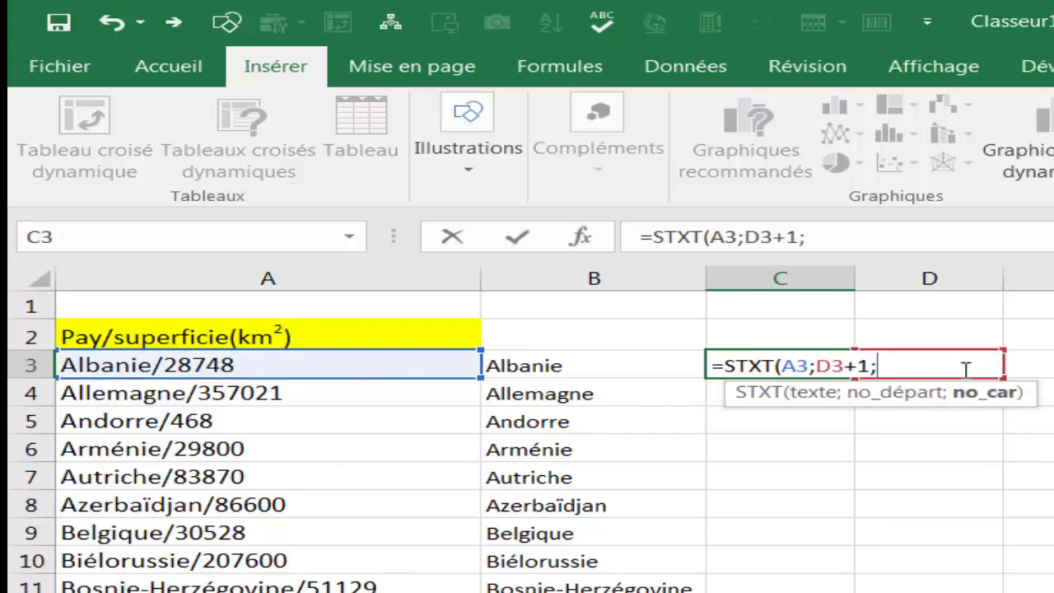
text(10)
text())
key(Return)
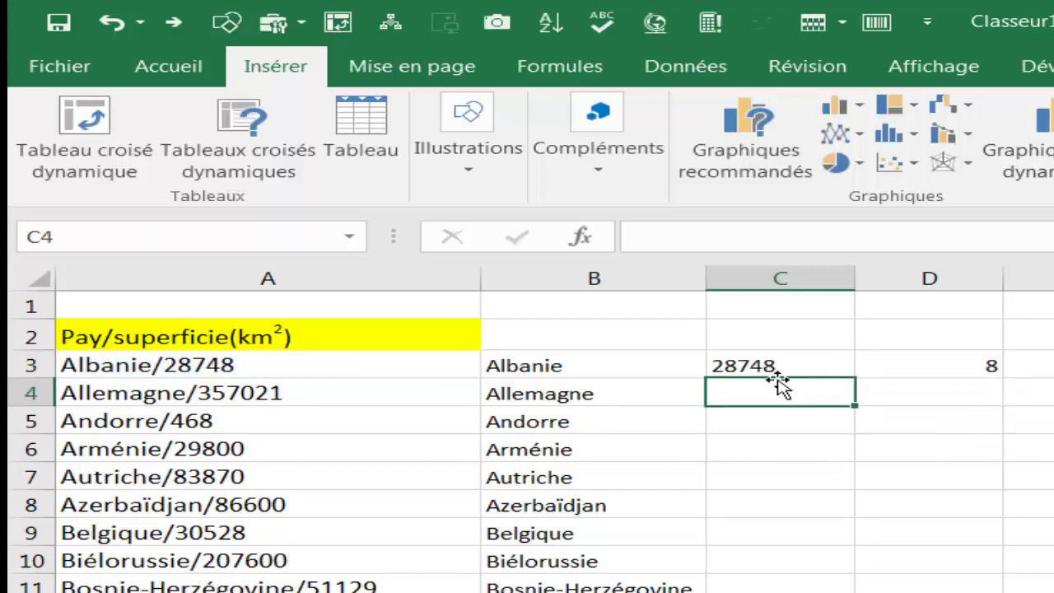
click(789, 365)
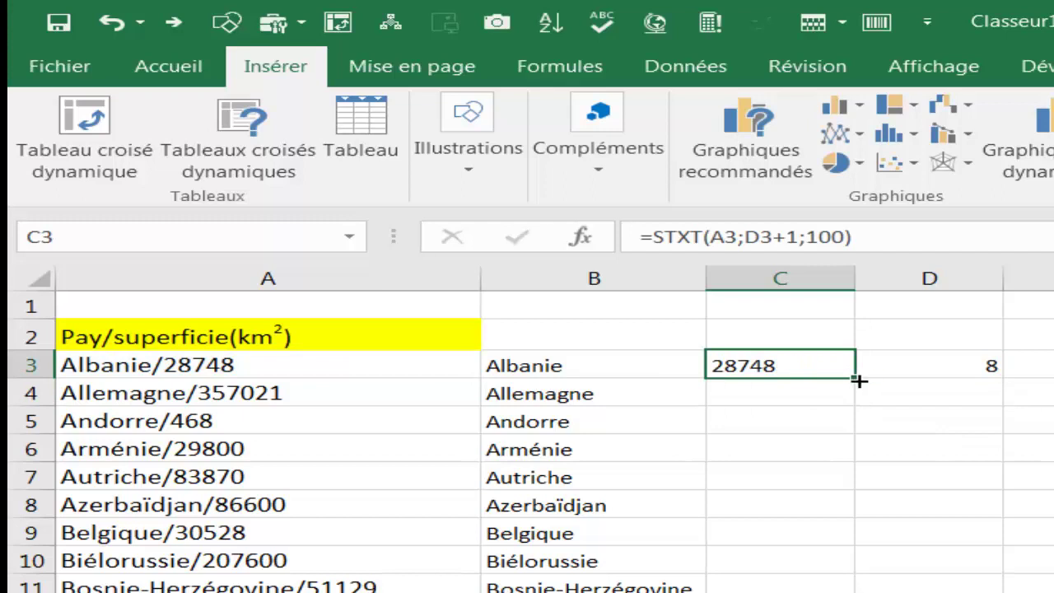
Fill the C3 and D3 formulas down their columns and widen column C to 11.
double_click(858, 380)
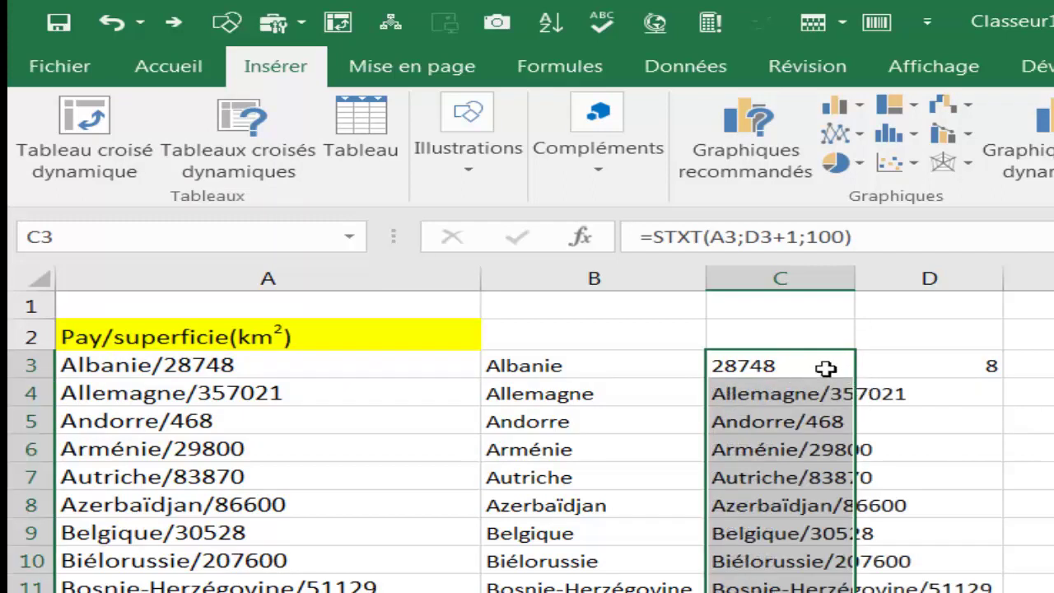
click(946, 364)
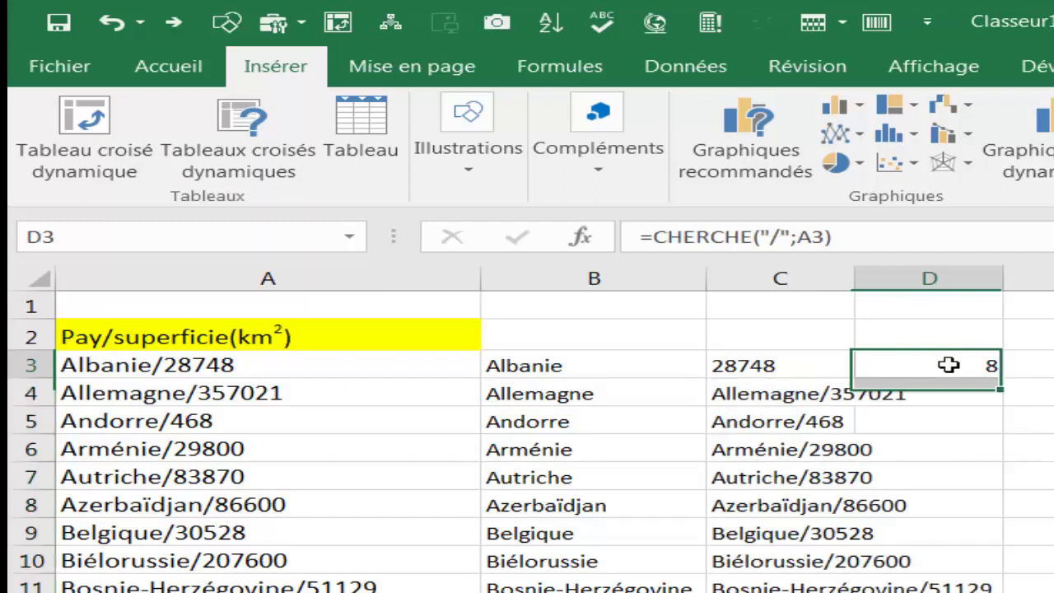
double_click(1001, 381)
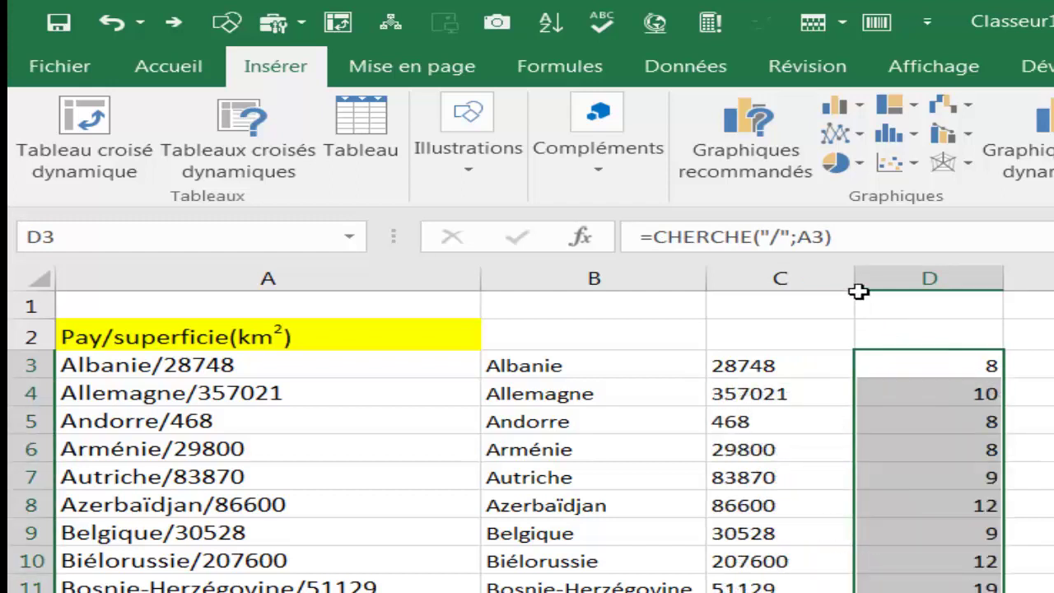
drag(856, 286, 884, 285)
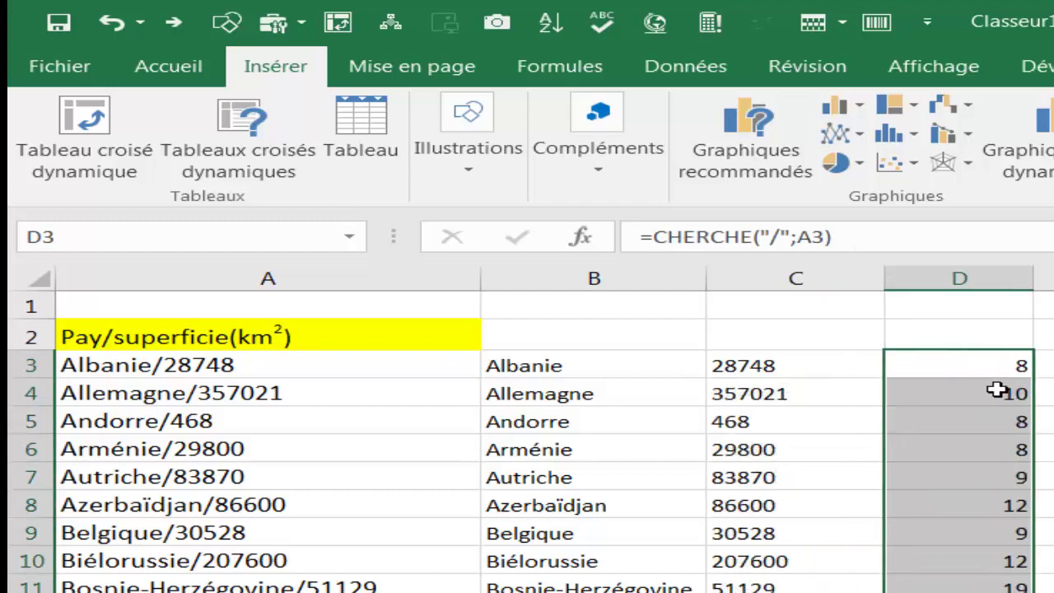
Compare the C3 and D3 formulas and select CHERCHE("/";A3) in D3's formula.
click(842, 366)
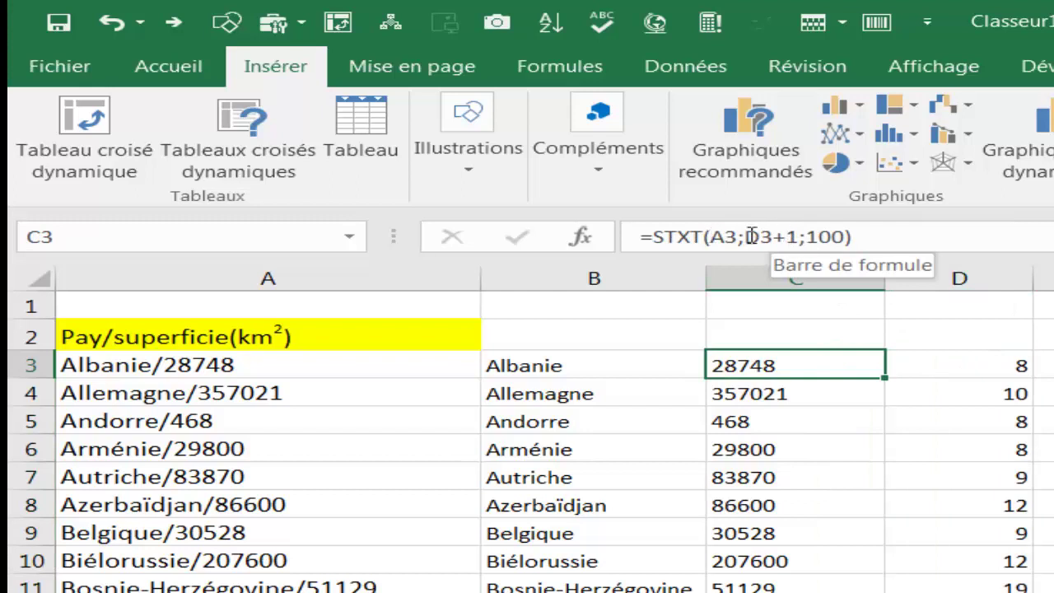
click(959, 363)
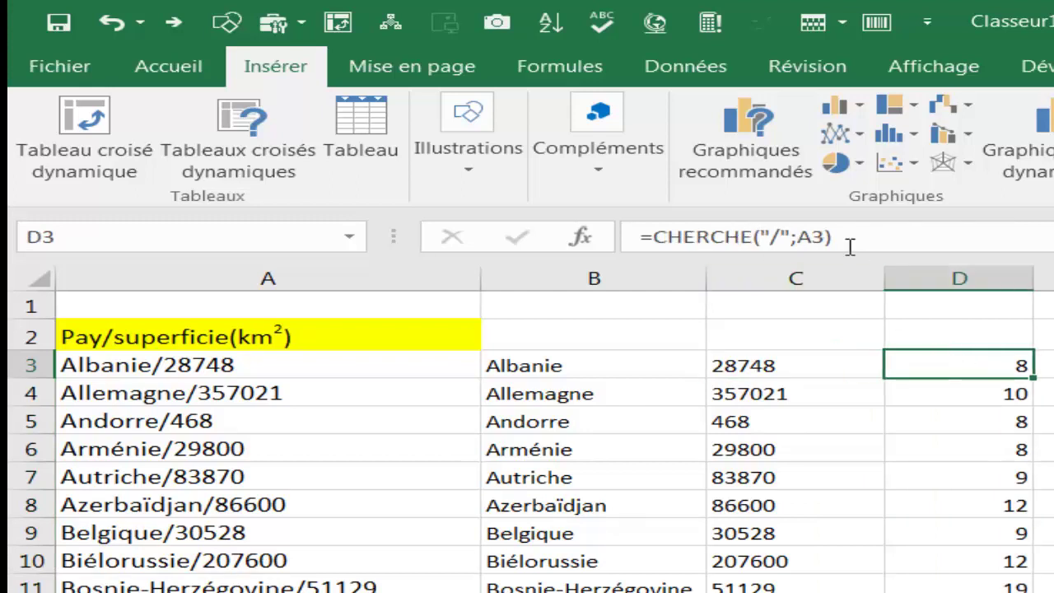
drag(850, 238, 656, 238)
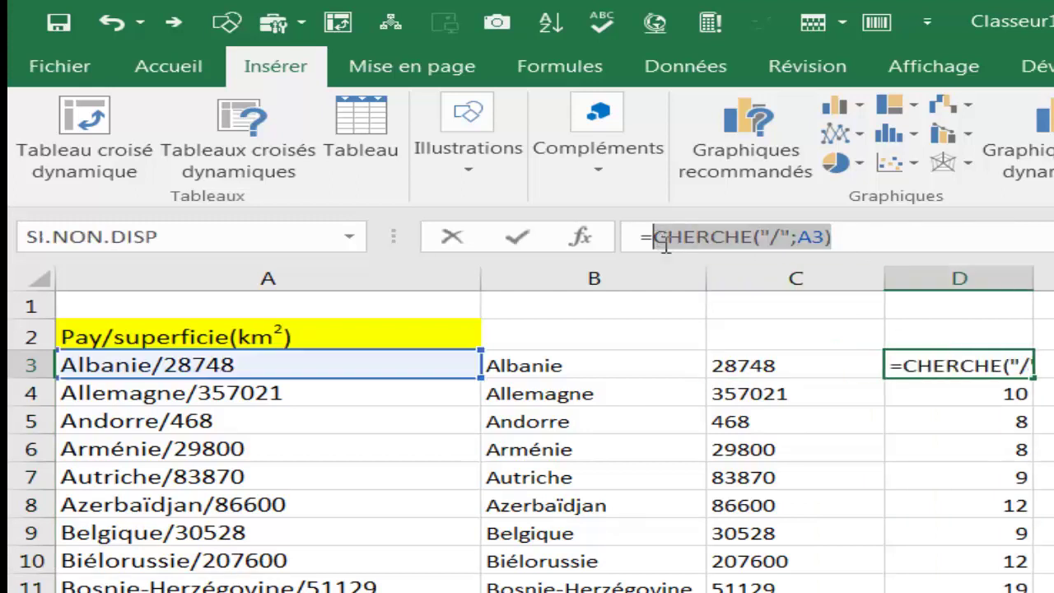
Change C3's formula to =STXT(A3;CHERCHE("/";A3)+1;100), replacing the D3 reference.
key(Escape)
click(844, 367)
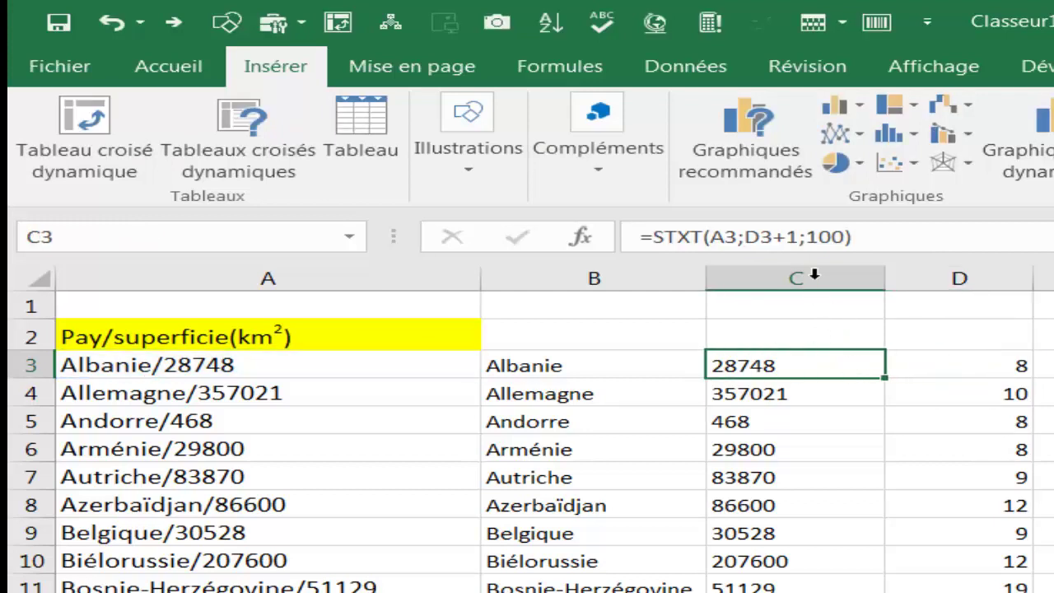
click(795, 236)
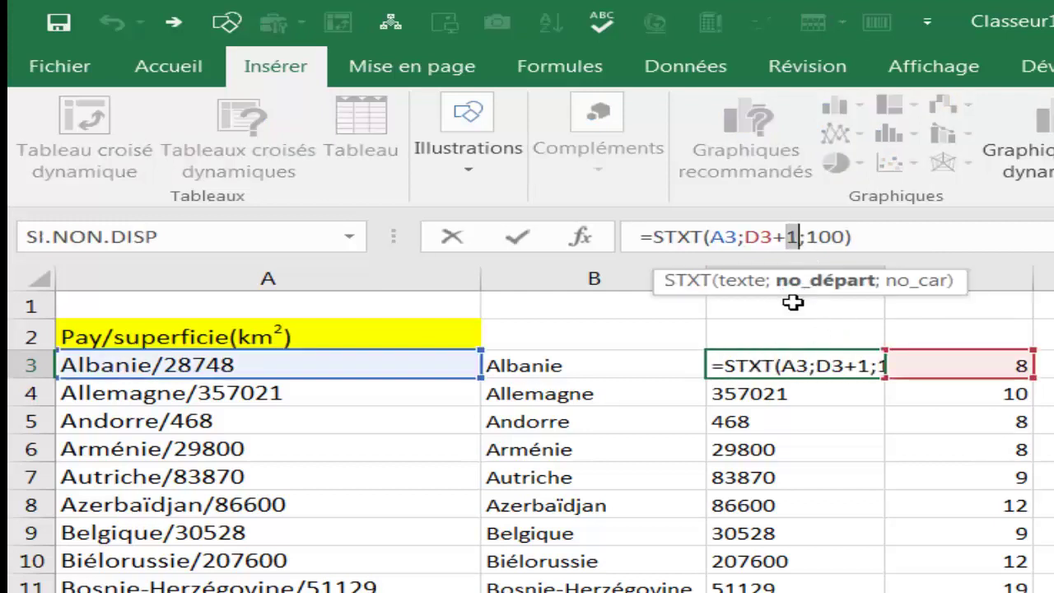
key(BackSpace)
key(BackSpace)
key(BackSpace)
key(BackSpace)
key(ctrl+v)
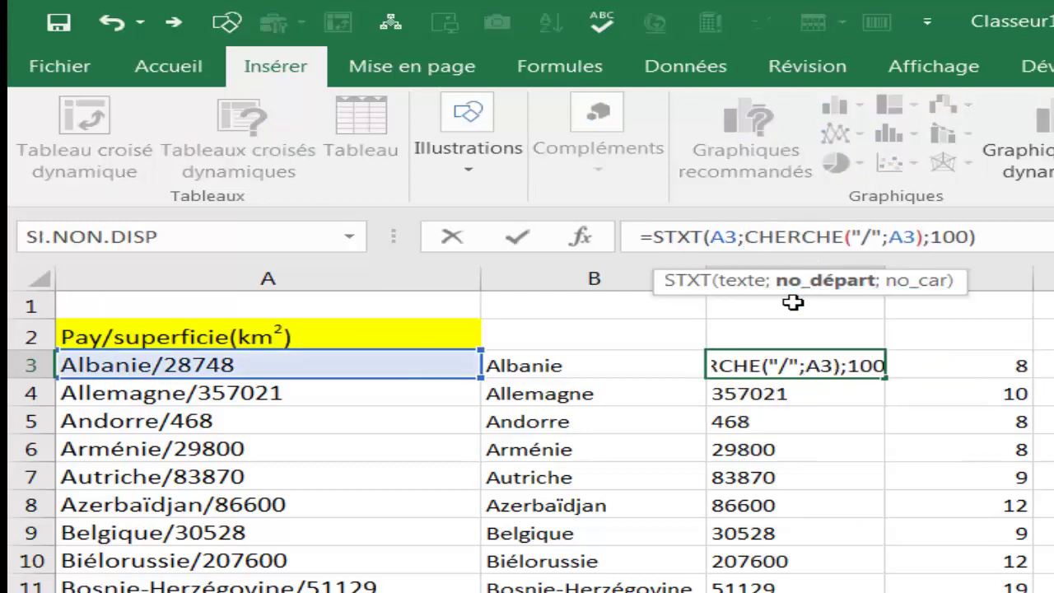
text(+1)
key(Return)
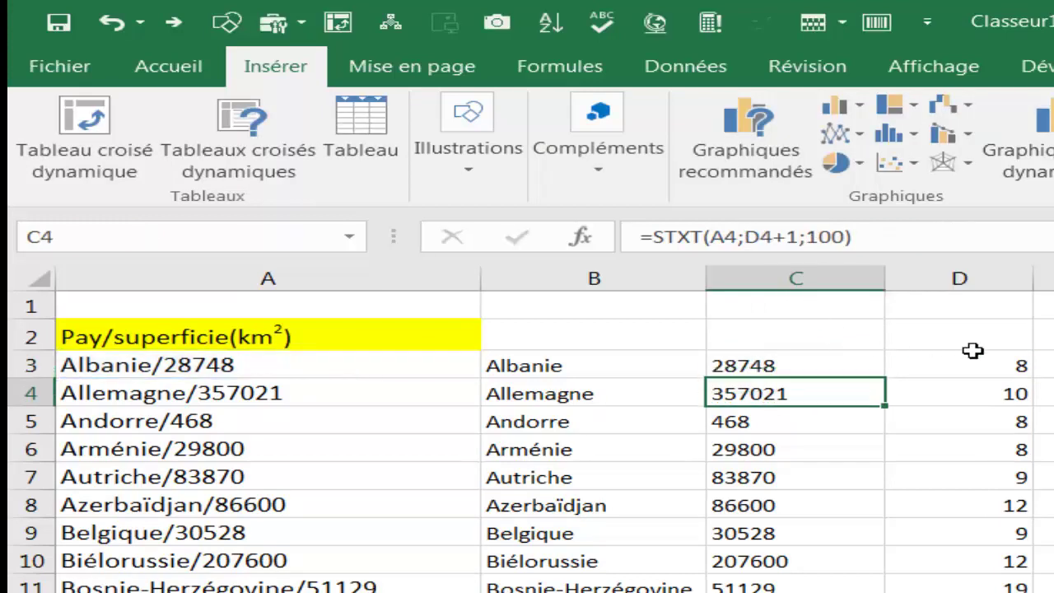
Clear helper column D and fill C3's corrected formula down column C.
click(973, 355)
click(990, 280)
key(Delete)
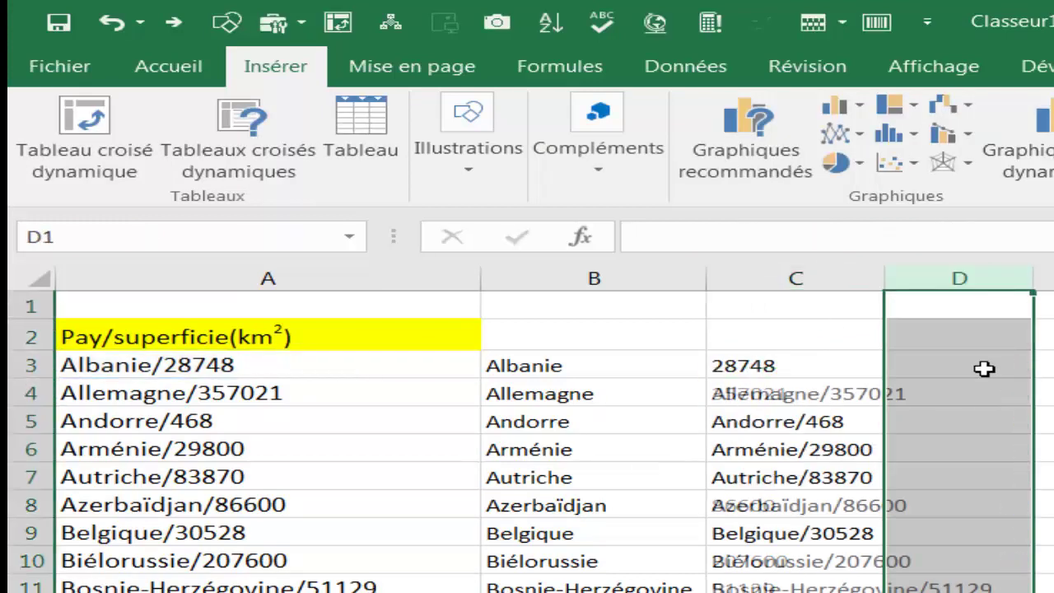
click(805, 372)
double_click(889, 377)
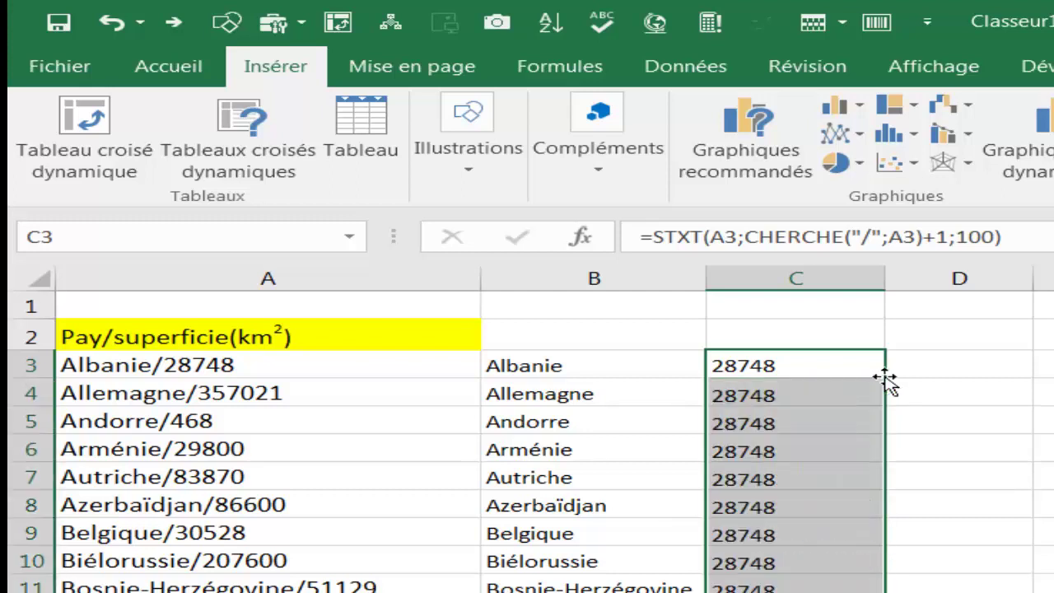
click(594, 367)
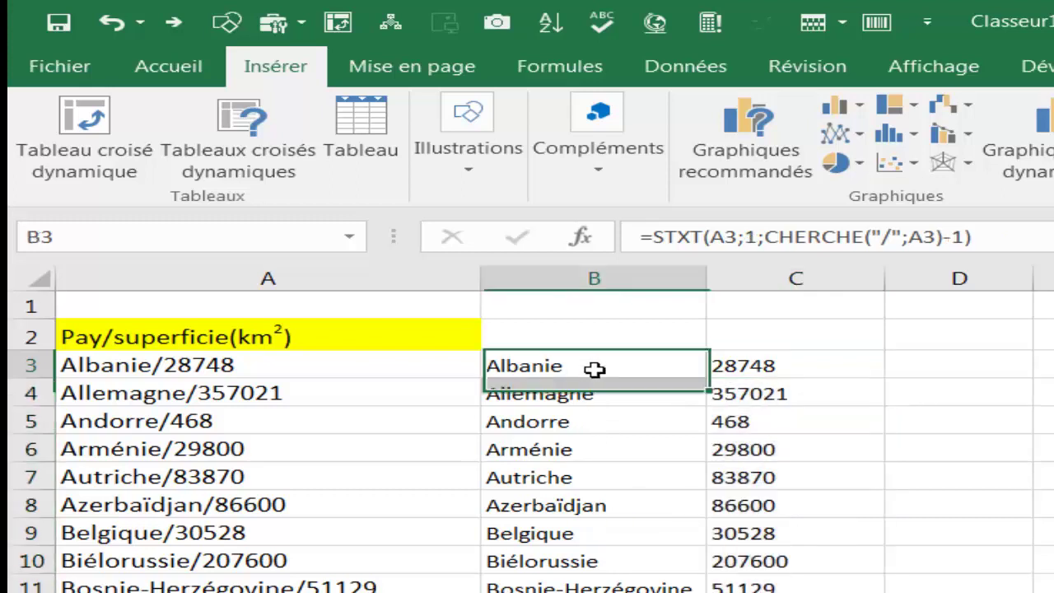
click(807, 365)
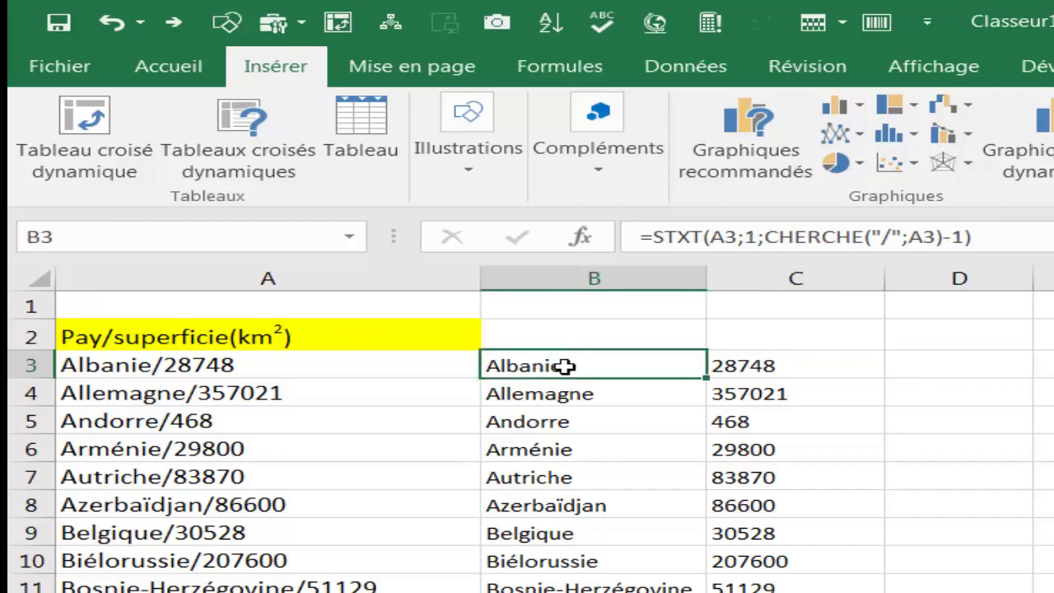
Fill B2:C2 from row 3 with the headings Pay and superficie(km2).
drag(539, 367, 887, 372)
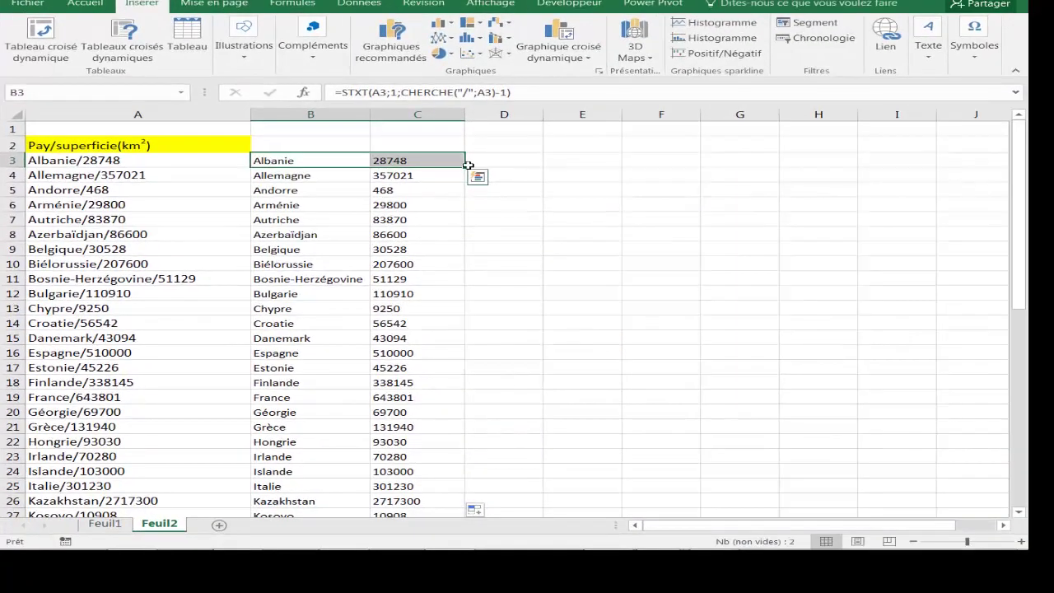
drag(466, 166, 480, 150)
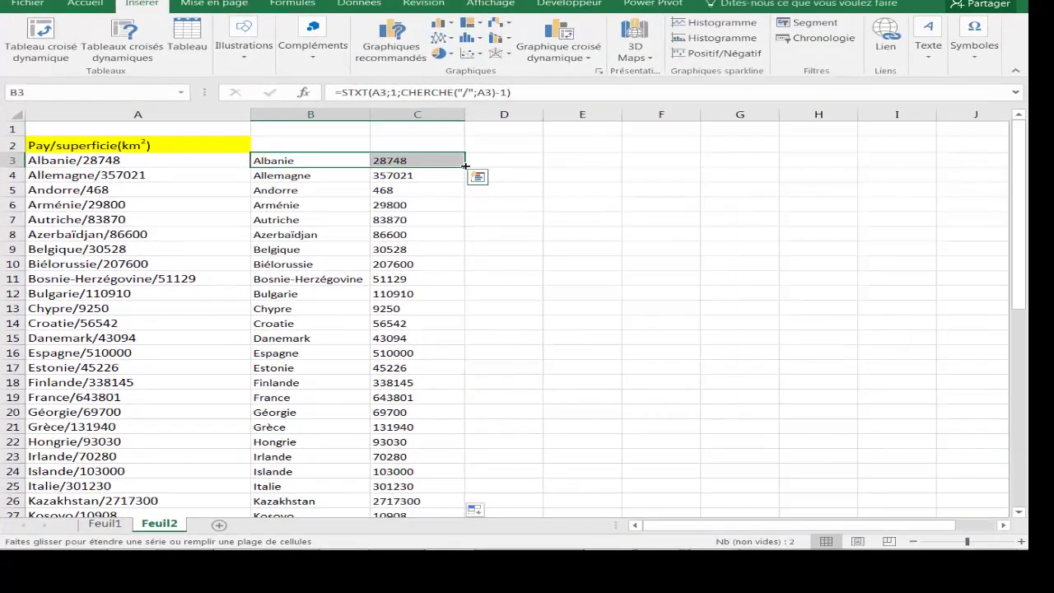
click(359, 195)
Spot-check the extracted country and area formulas down the list, e.g. Autriche and C6.
click(422, 208)
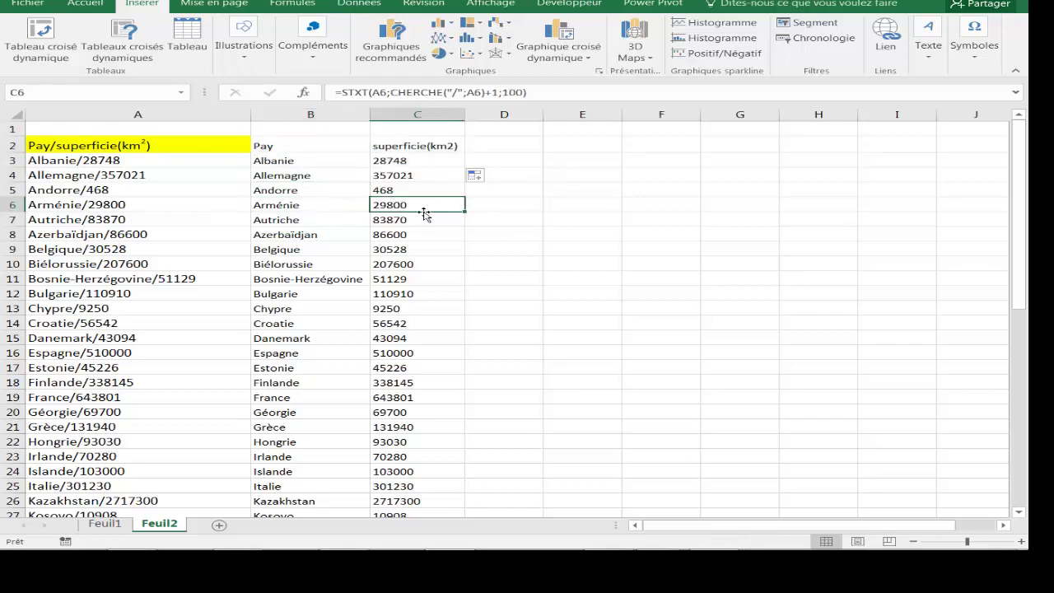
click(358, 219)
scroll(360, 221, down, 3)
scroll(359, 221, down, 4)
scroll(360, 222, up, 7)
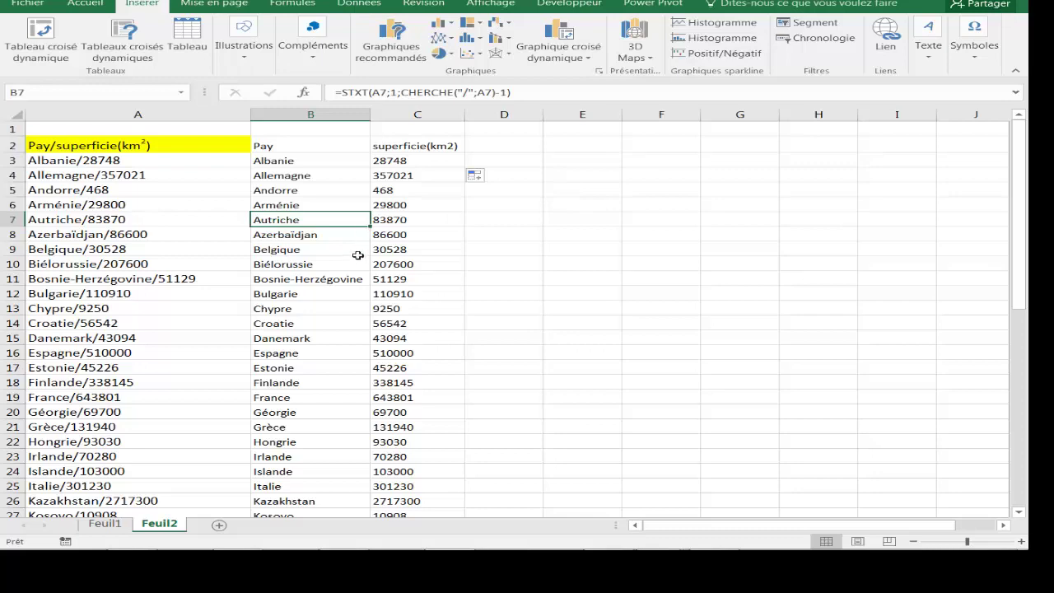
scroll(358, 256, down, 4)
scroll(356, 256, up, 4)
key(Down)
key(Down)
key(Down)
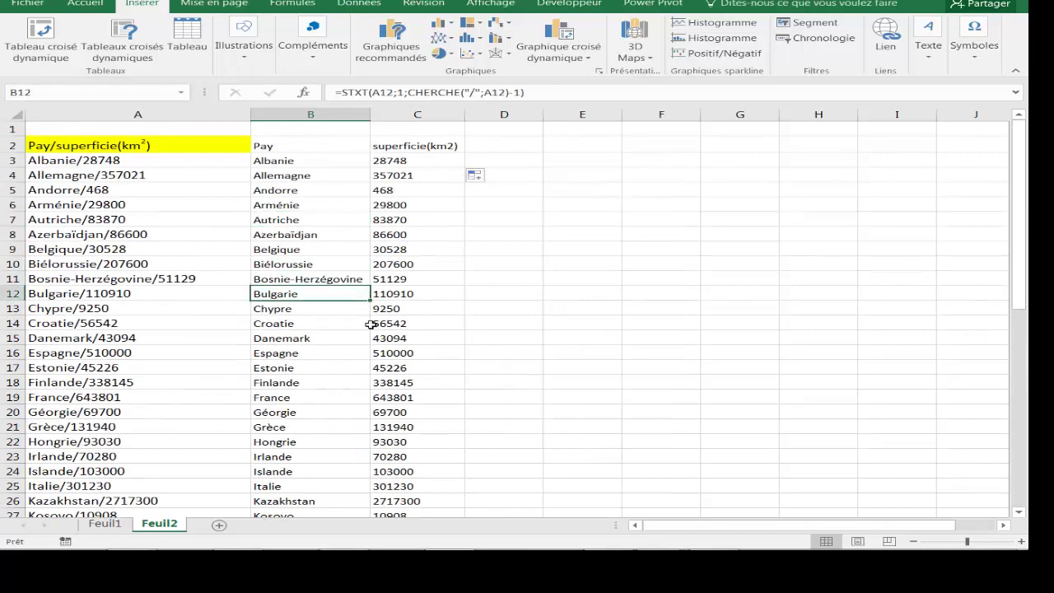
scroll(354, 321, down, 9)
scroll(369, 304, up, 6)
scroll(370, 247, up, 3)
Convert the Pay and superficie(km2) columns B:C to plain pasted values.
click(352, 114)
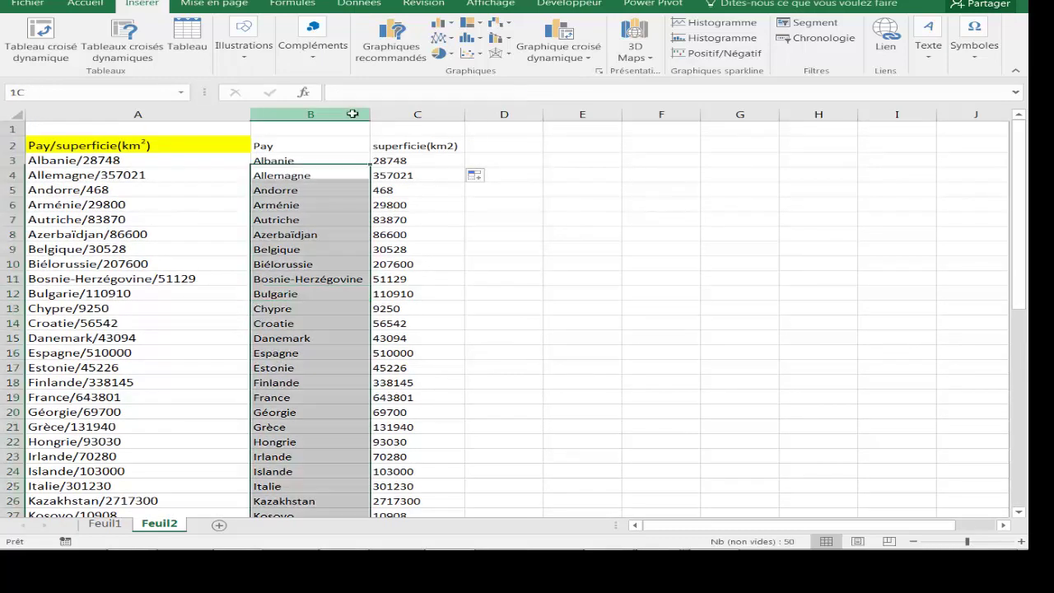
drag(352, 113, 411, 114)
key(ctrl+c)
key(Menu)
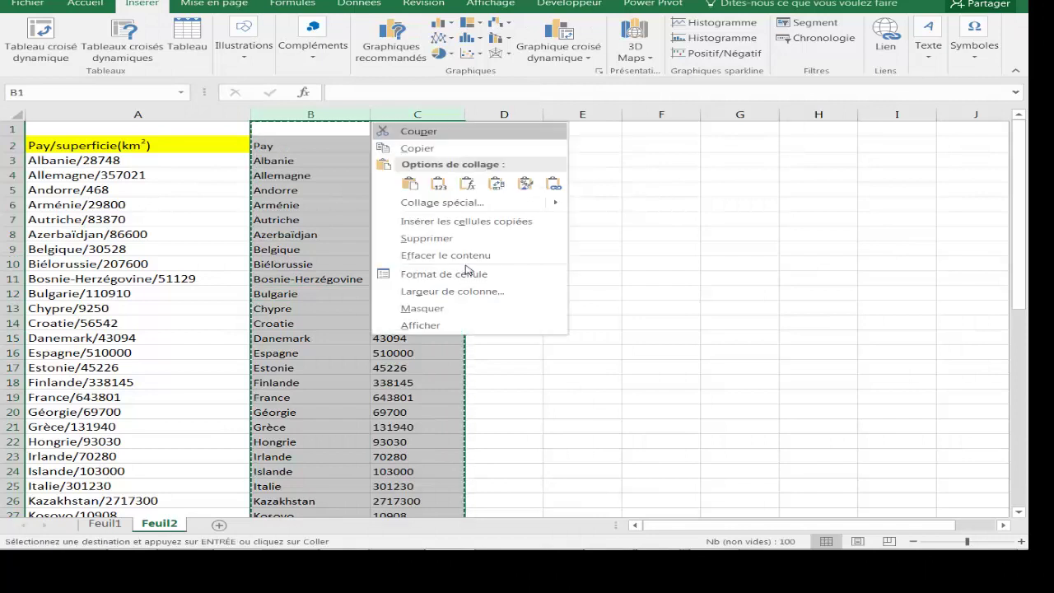
key(ctrl+v)
click(312, 234)
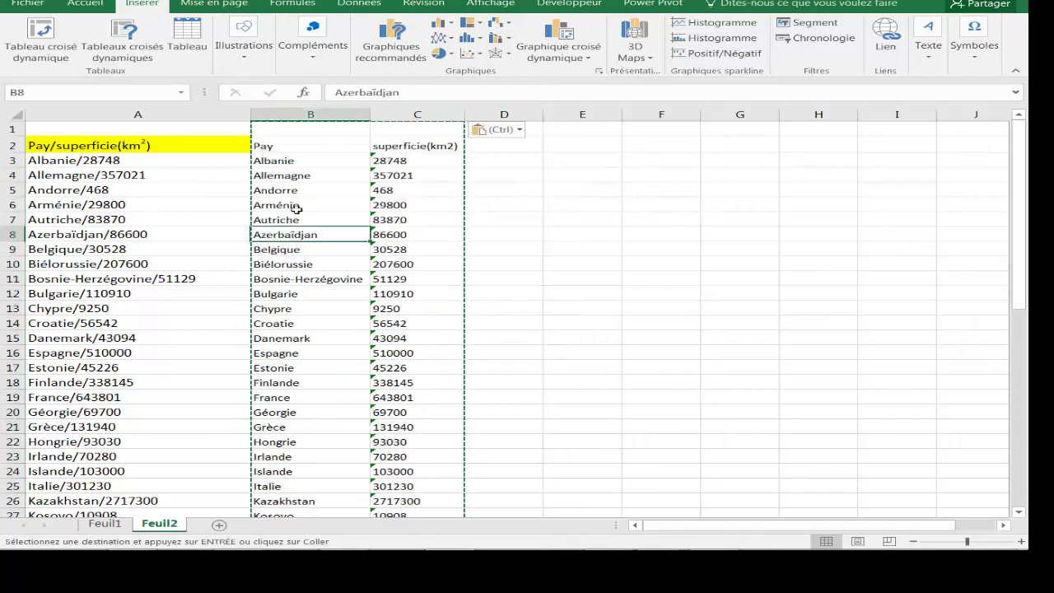
Delete the original combined column A so the value columns move to A and B.
click(147, 145)
click(167, 115)
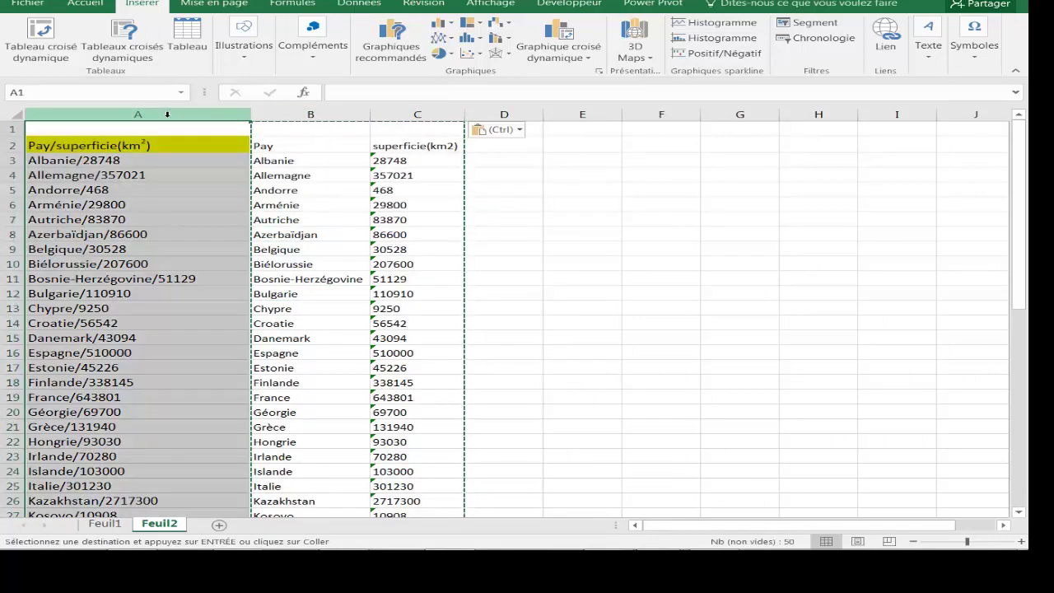
key(ctrl+minus)
click(301, 297)
click(443, 240)
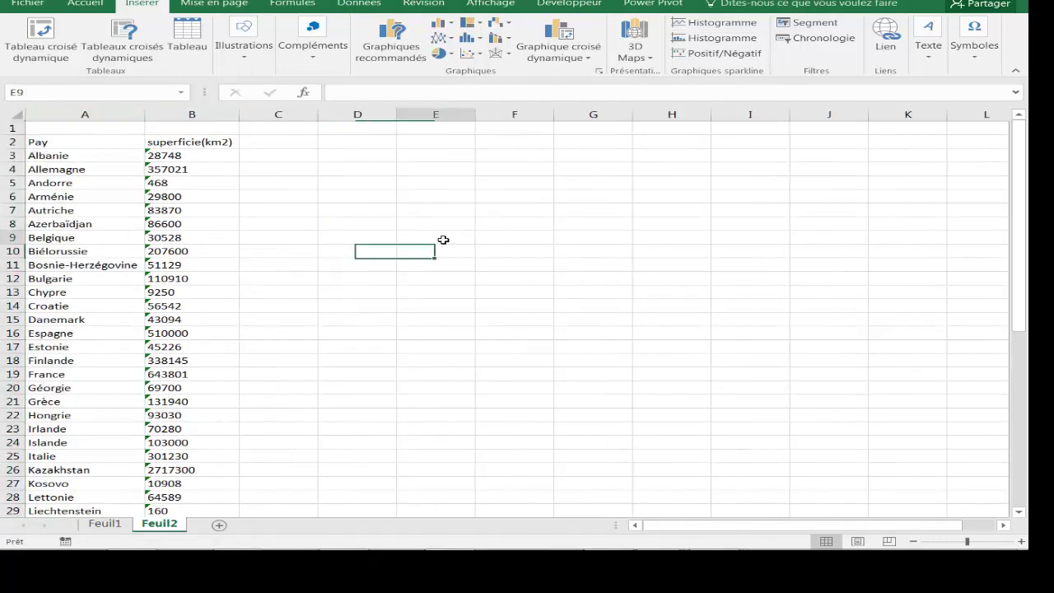
click(205, 221)
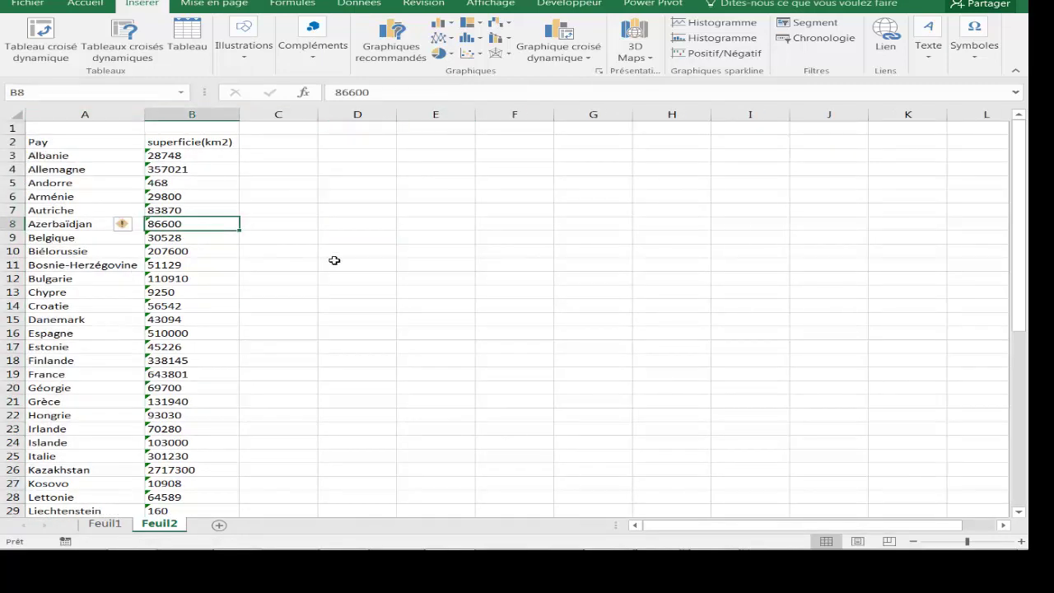